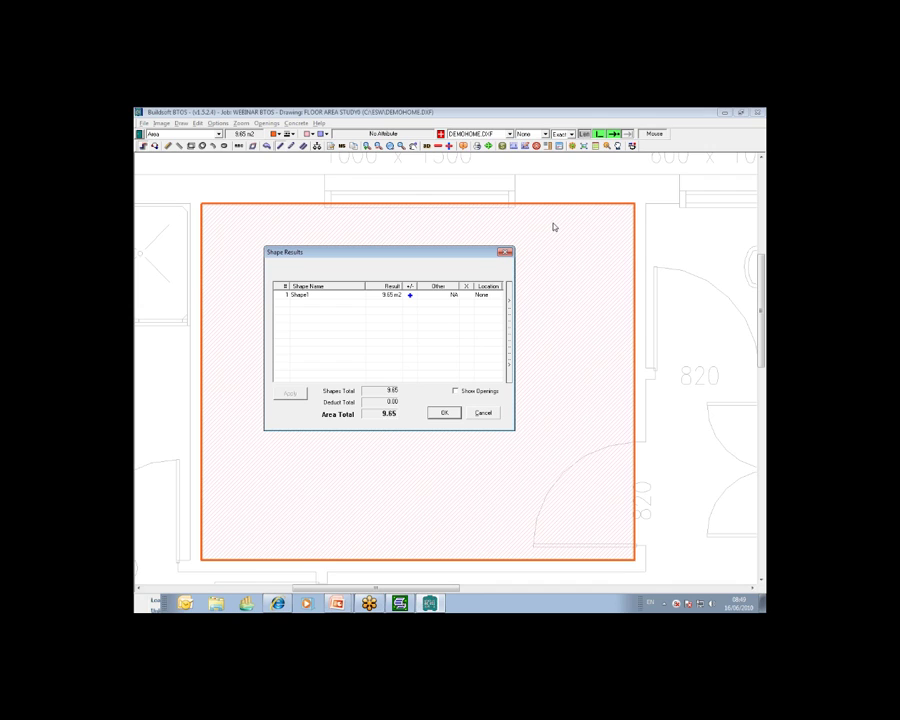
Step: Rename the 9.65 m2 shape from Shape1 to 'Floor Area Study', keeping it as an addition
click(307, 296)
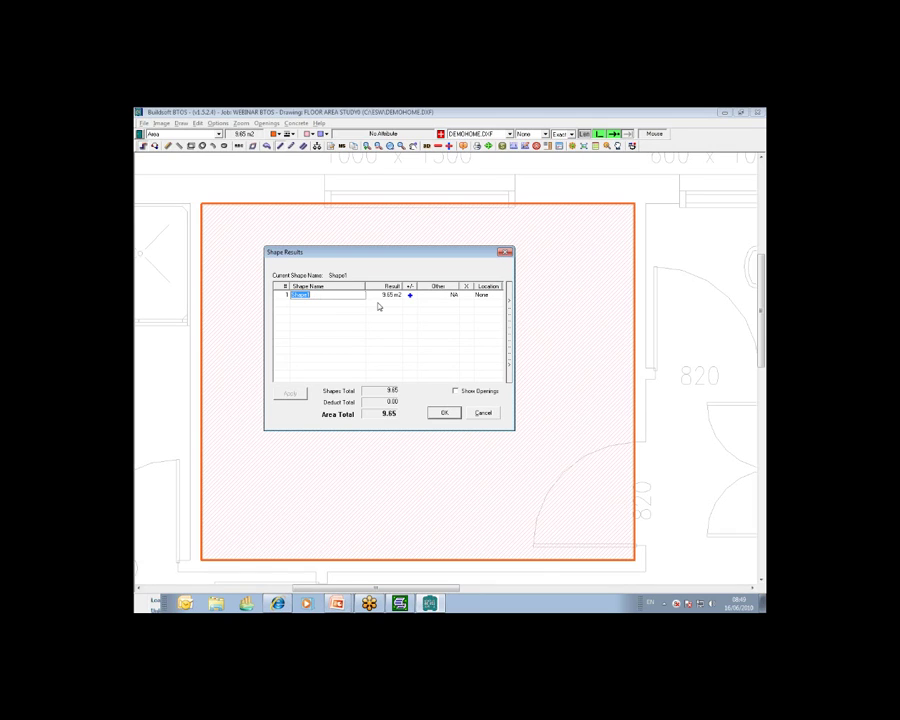
text(Floor Area Study)
click(378, 307)
click(410, 297)
click(410, 297)
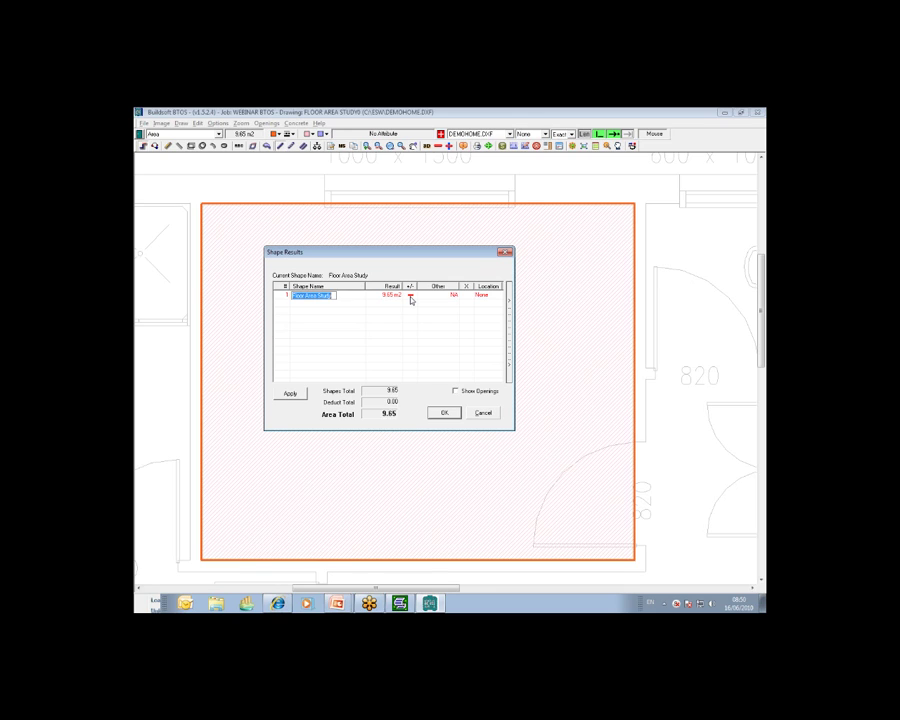
click(410, 297)
Step: Add the note 'Neke off me' to the Floor Area Study shape and close Shape Results
click(510, 310)
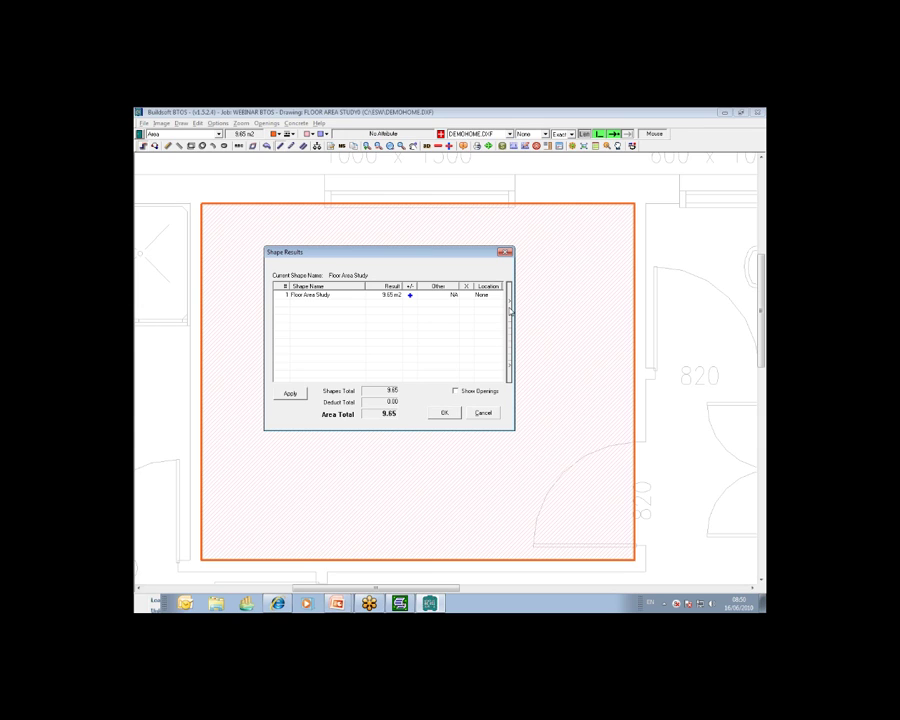
click(510, 310)
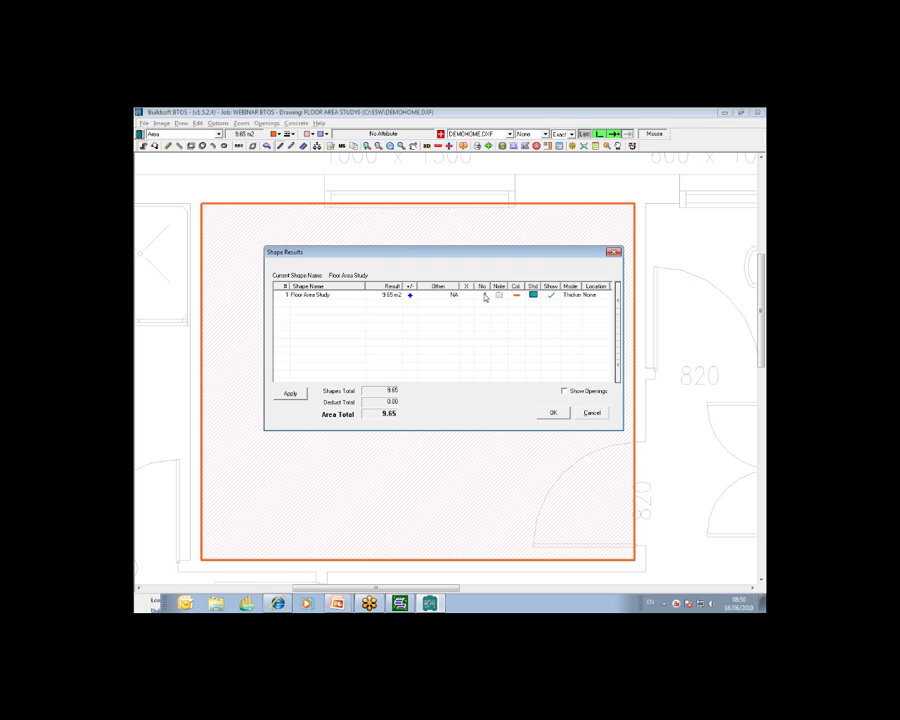
click(484, 296)
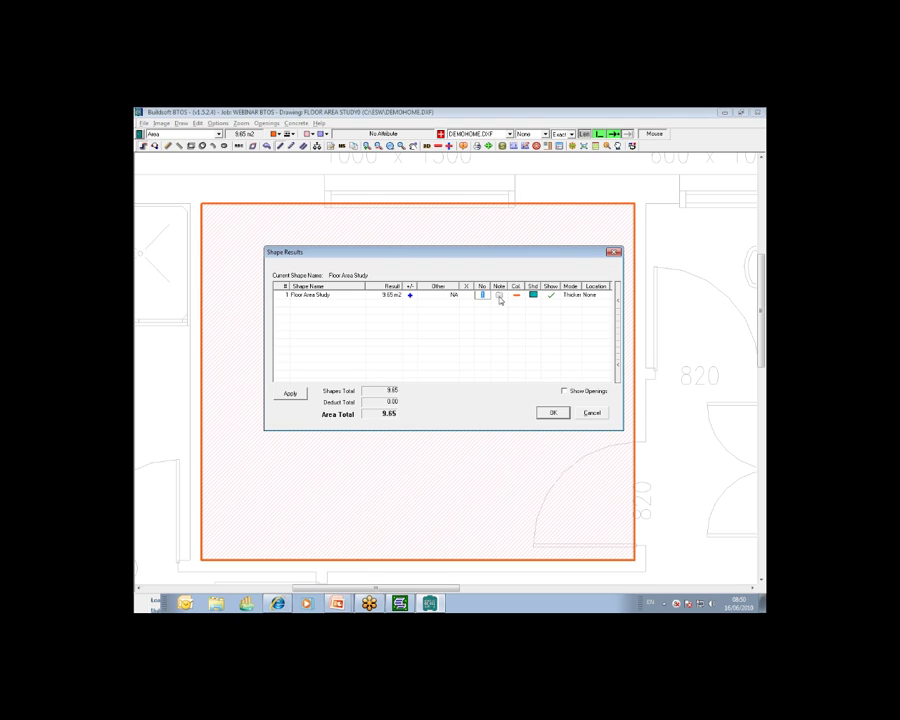
click(500, 298)
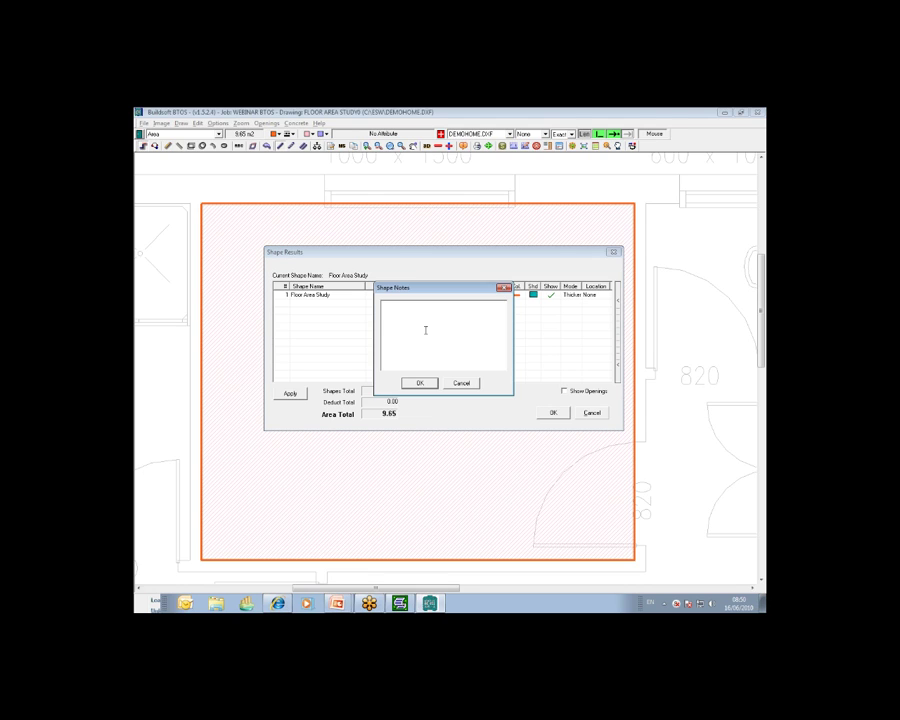
text(Neke off me)
click(419, 383)
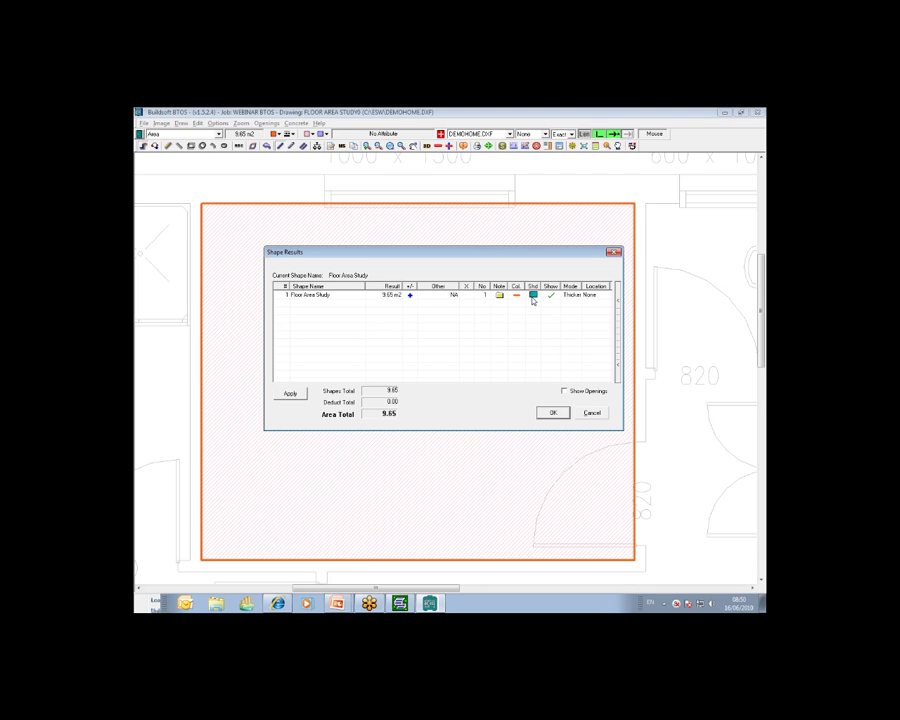
click(549, 413)
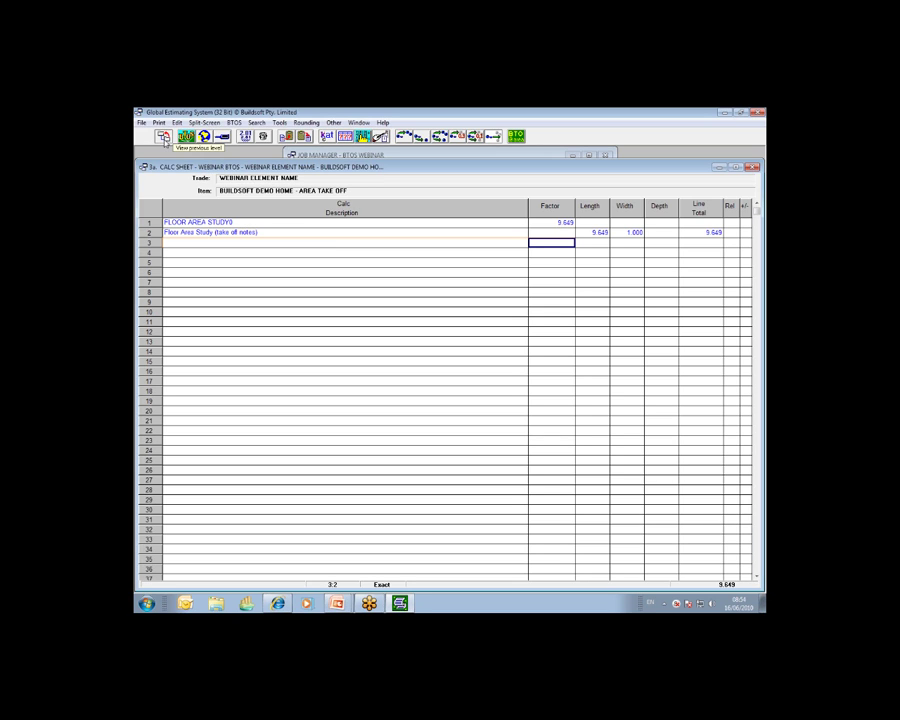
Step: Go back to the Trade Breakup and select the Lineal Take Off quantity
click(165, 138)
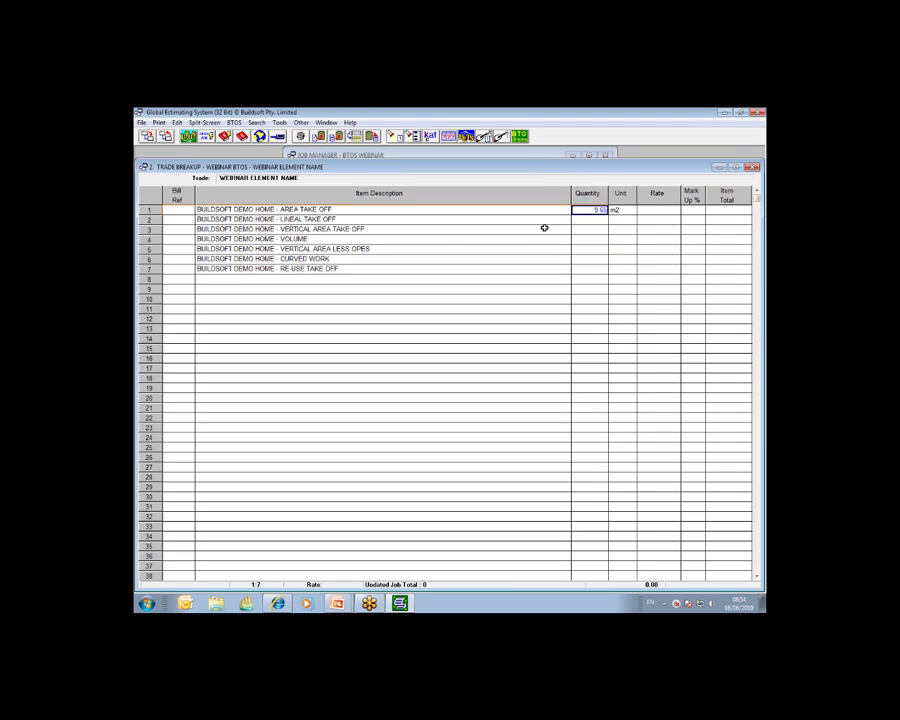
click(586, 220)
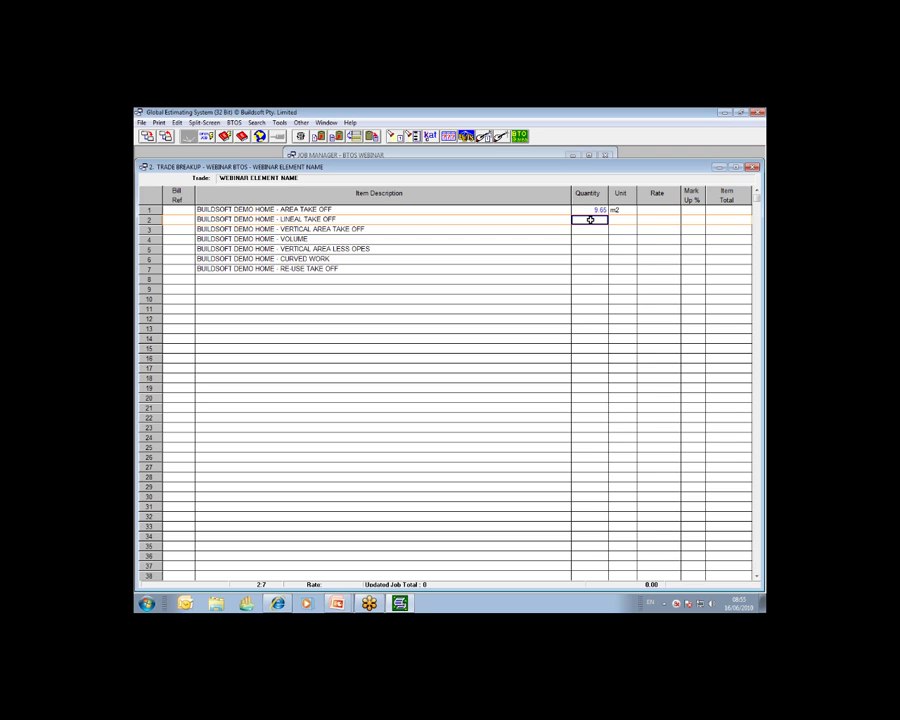
Step: Open the Lineal Take Off calc sheet and fill line 1 with a single value from BTOS
double_click(590, 219)
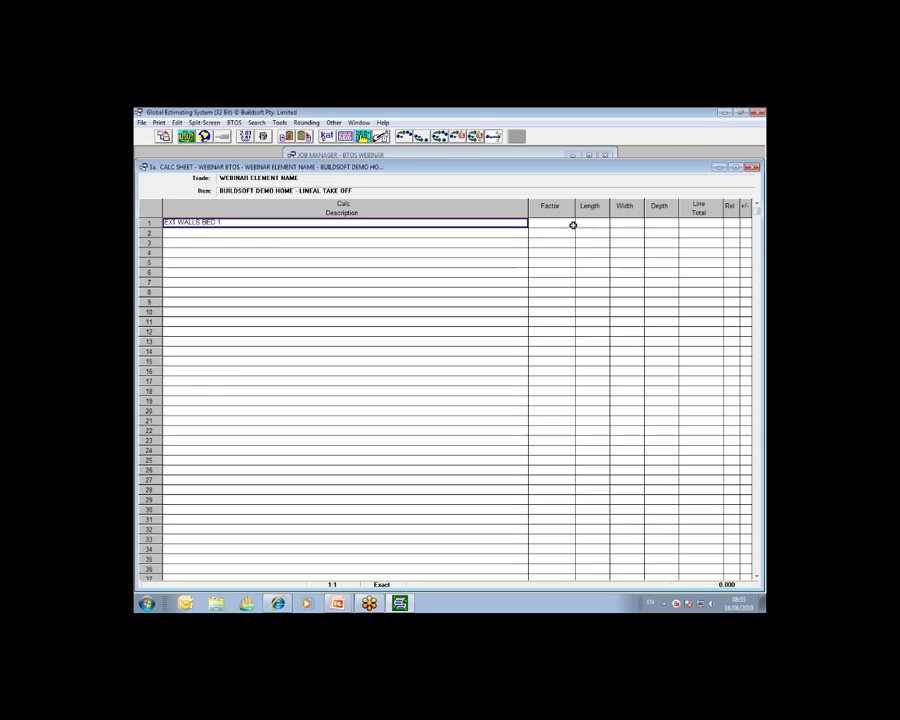
click(213, 222)
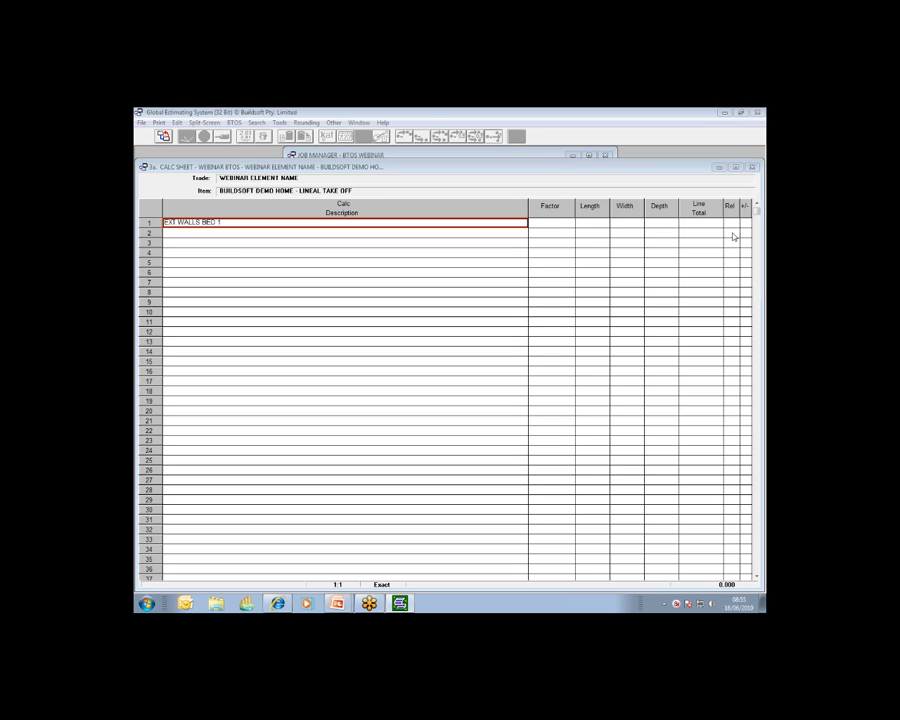
click(375, 224)
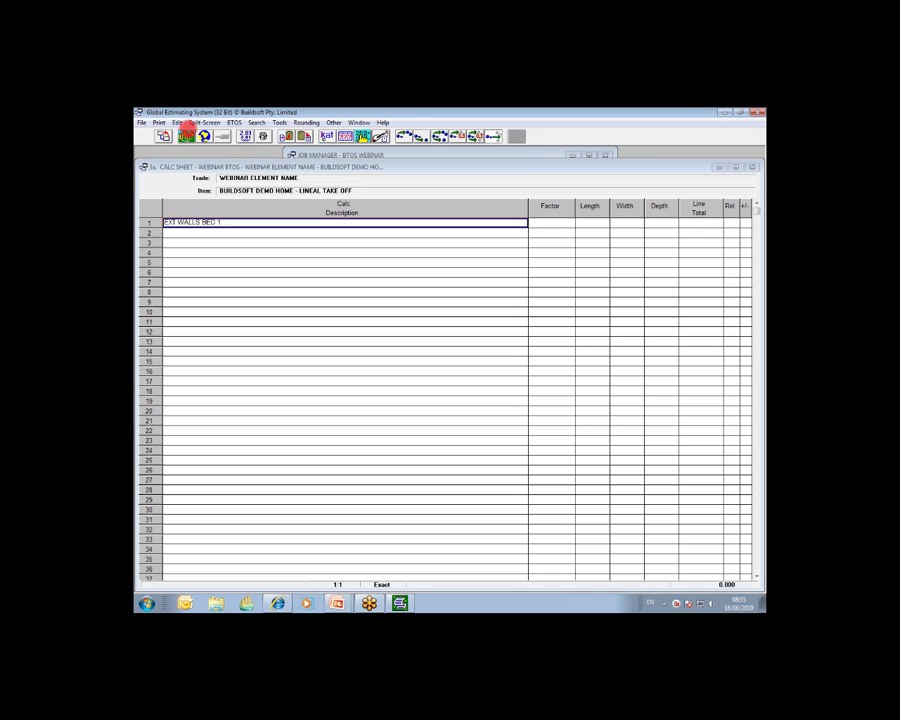
click(187, 135)
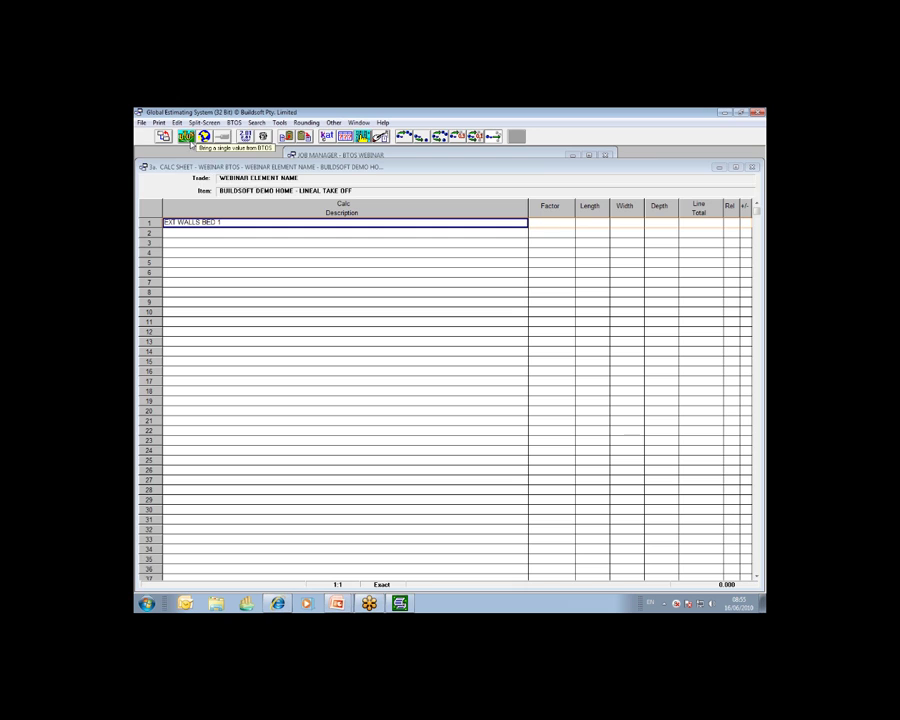
Step: Start a new BTOS drawing measuring in Lineal Metres with purple takeoff lines
click(461, 397)
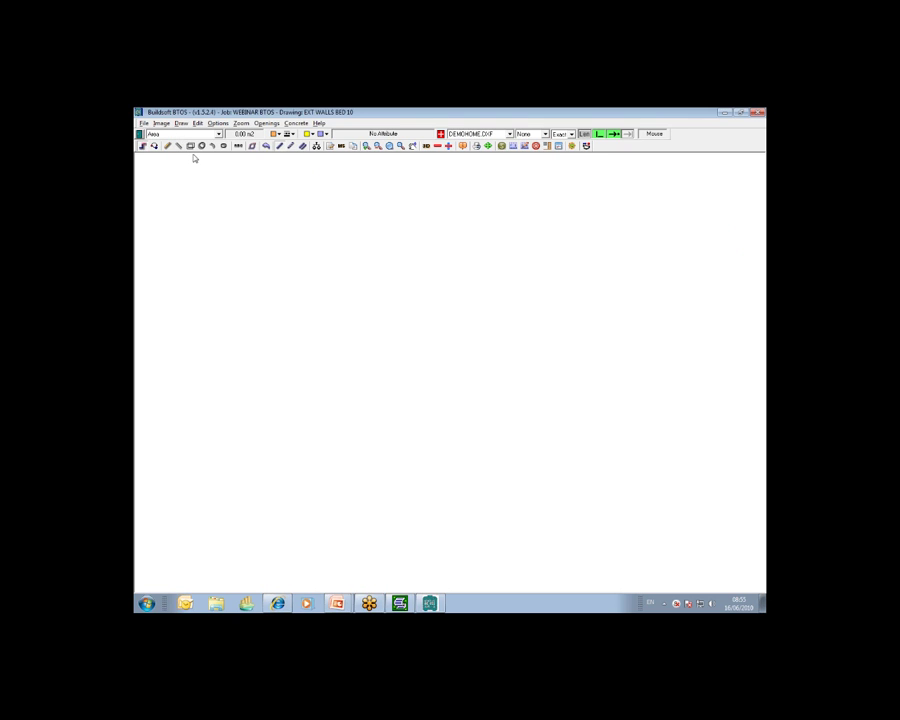
click(218, 136)
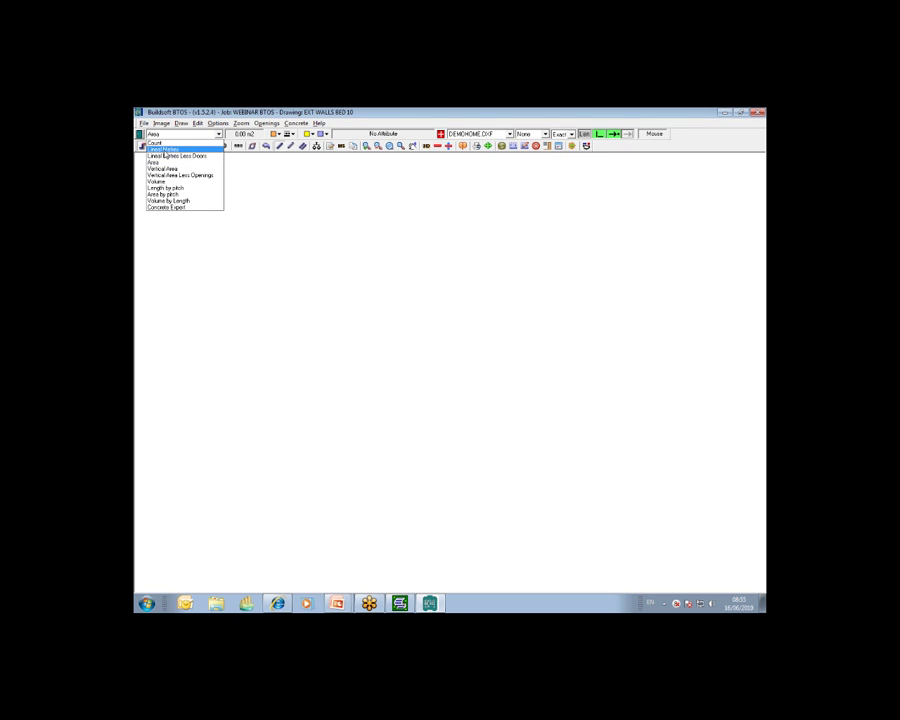
click(181, 151)
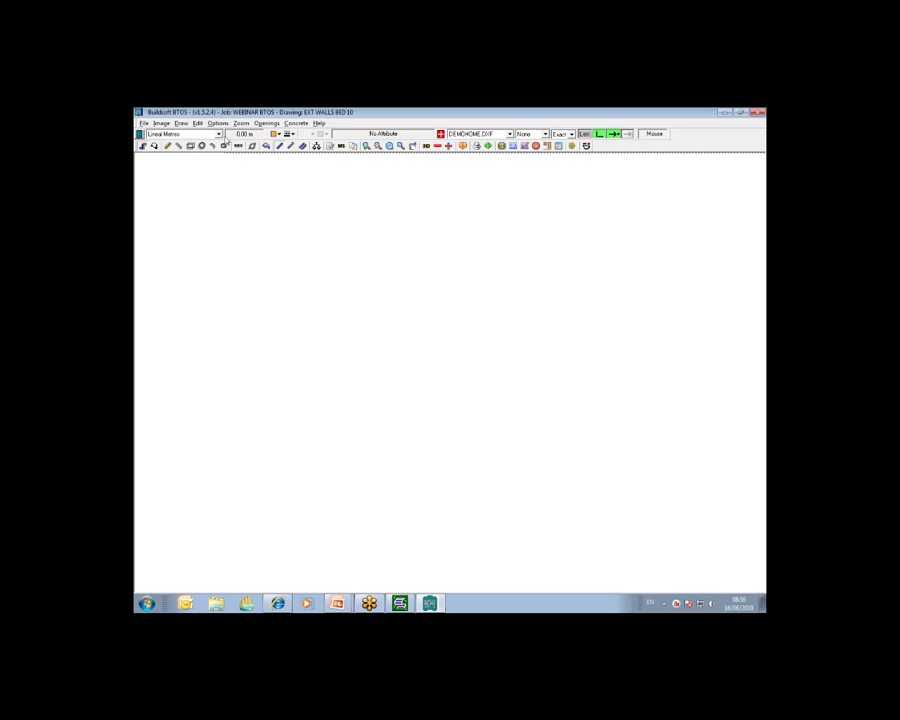
click(277, 134)
click(294, 187)
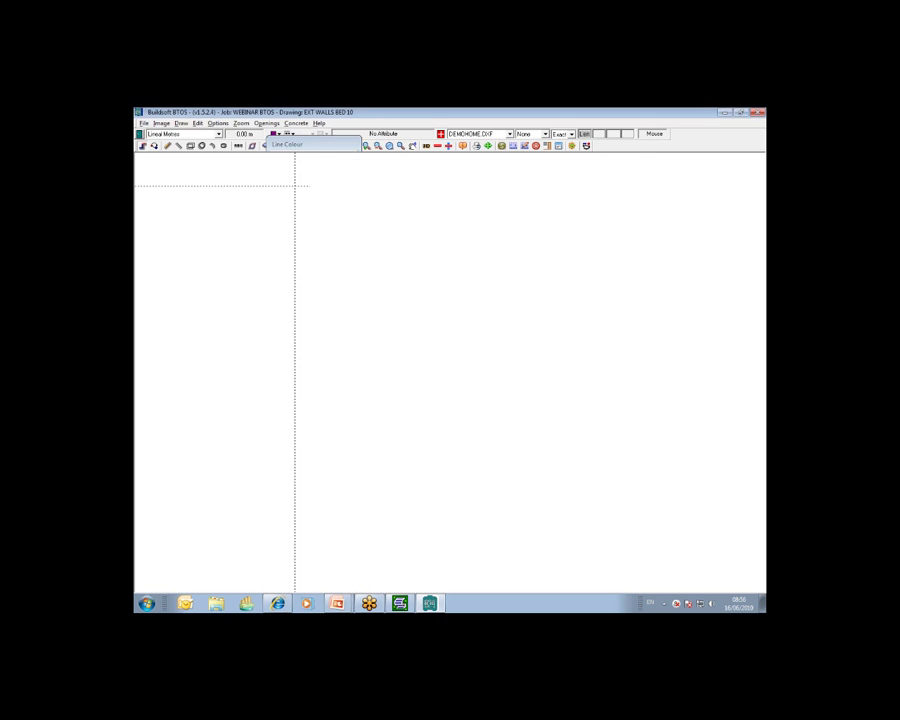
click(291, 134)
click(294, 173)
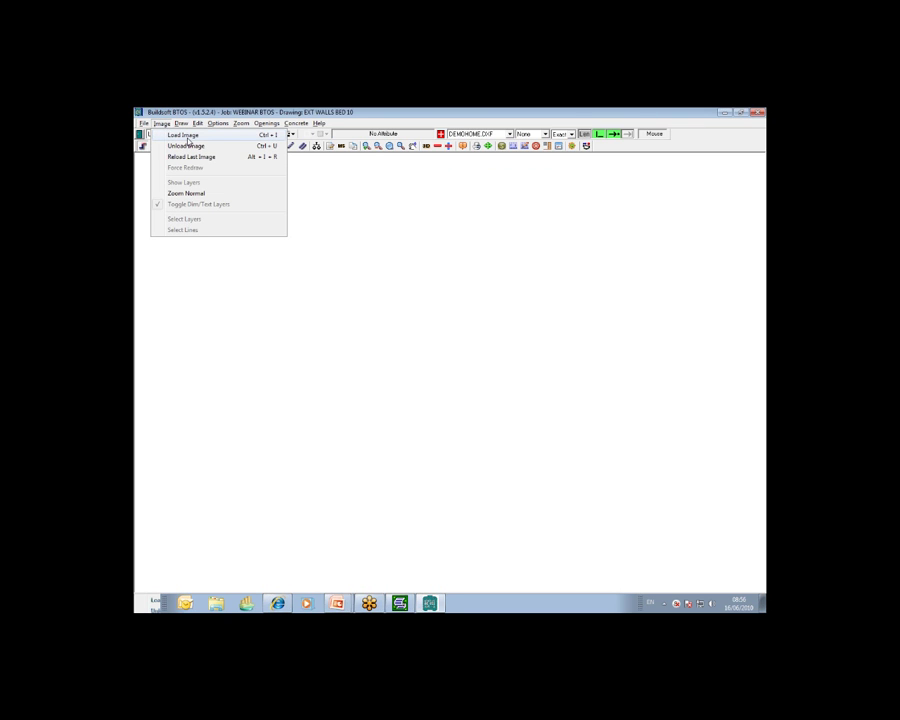
Step: Load the DEMOHOME.DXF plan from the image list into the drawing
click(187, 137)
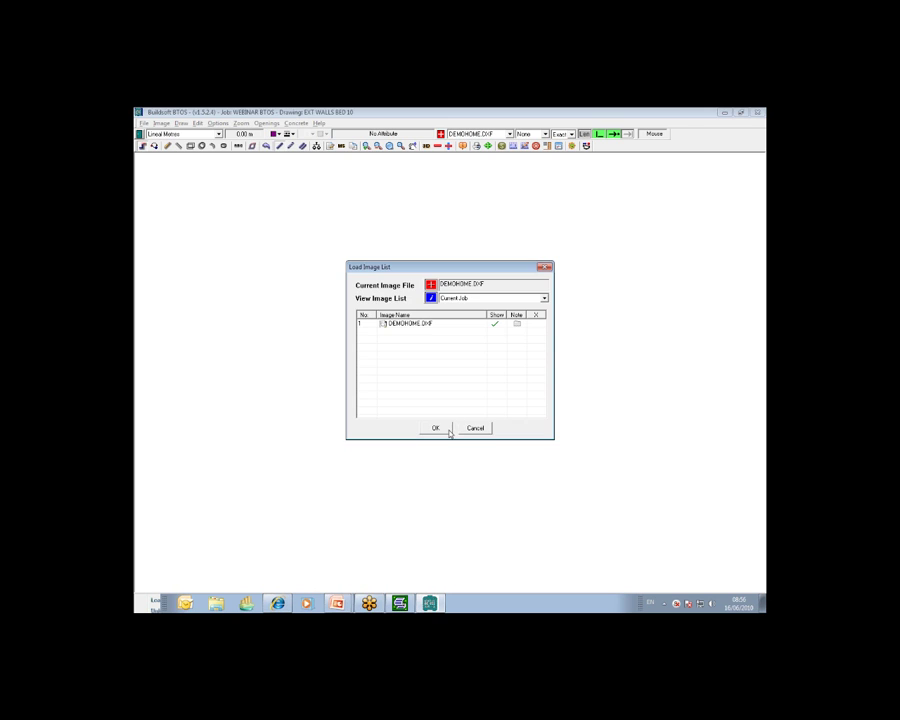
click(435, 428)
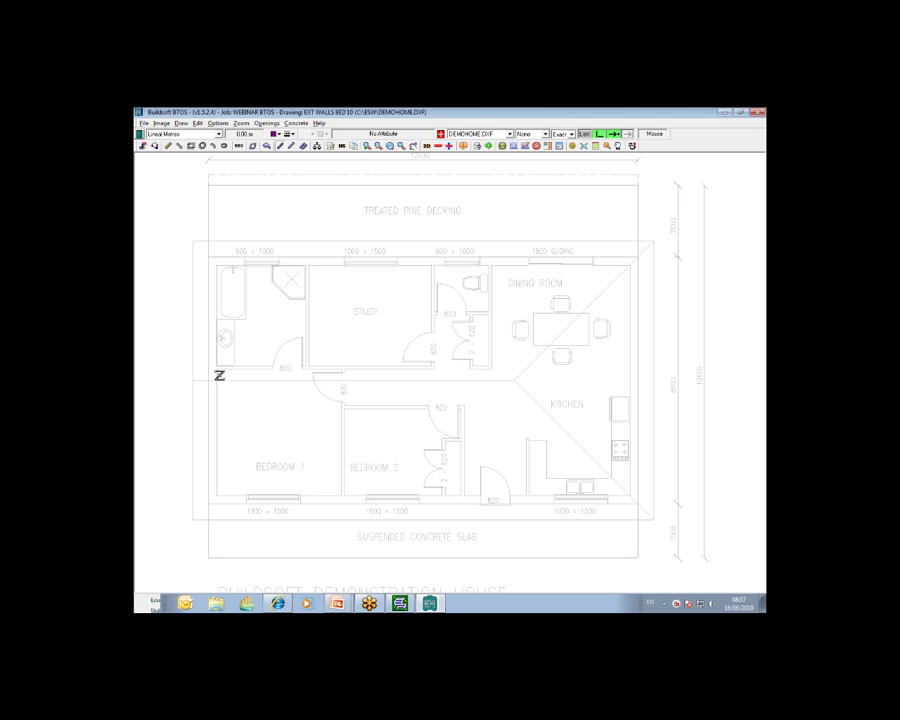
Step: Zoom in on Bedroom 1 with a window drawn around the room
click(195, 349)
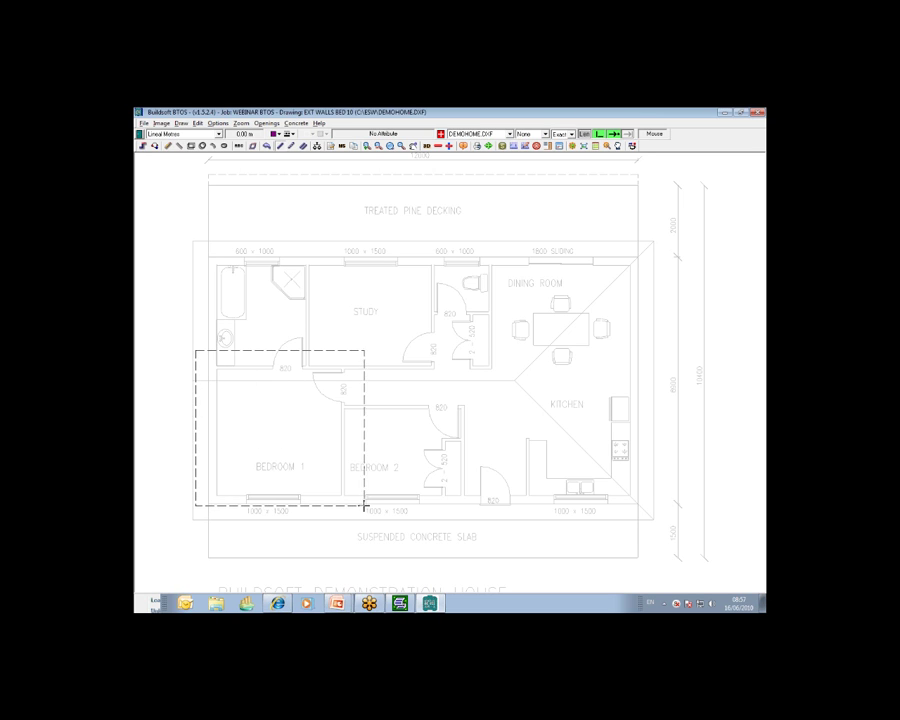
click(363, 505)
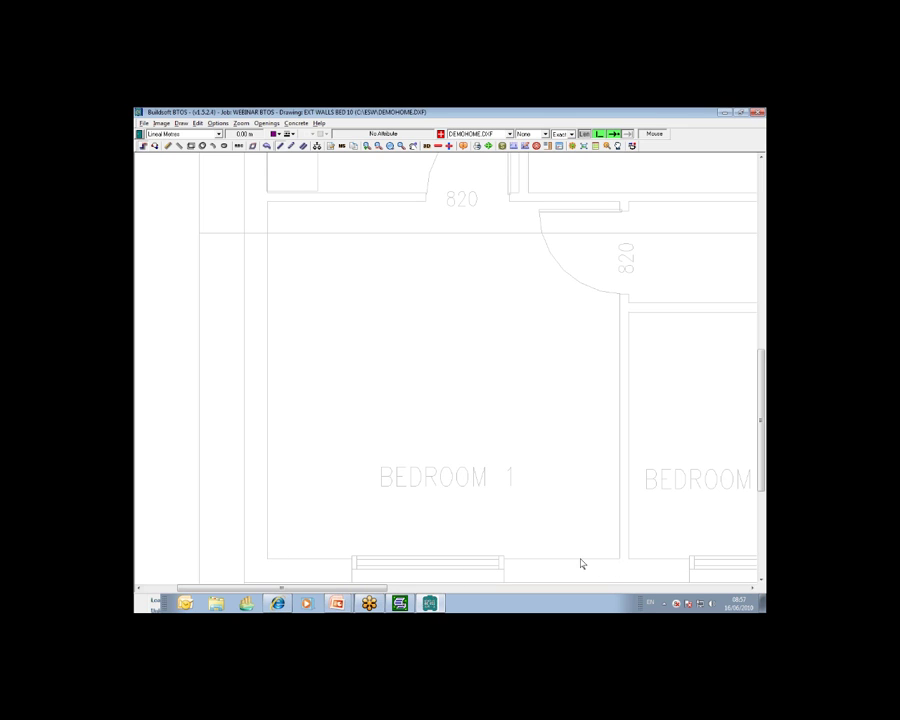
Step: Trace Bedroom 1's left and bottom walls as one 7.01 m line, then zoom to the whole plan
click(268, 204)
click(269, 563)
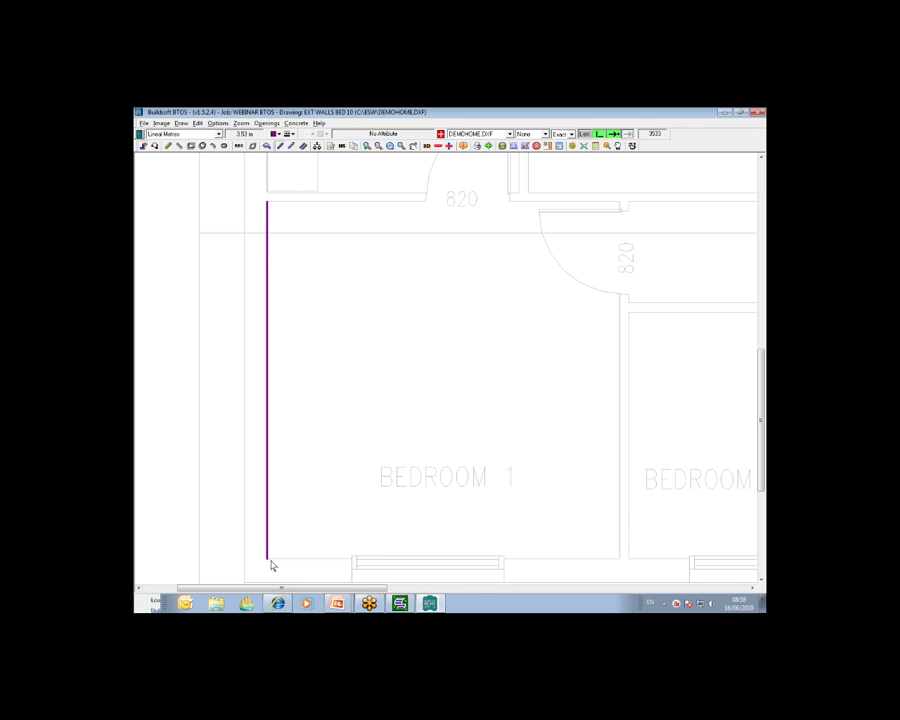
click(619, 559)
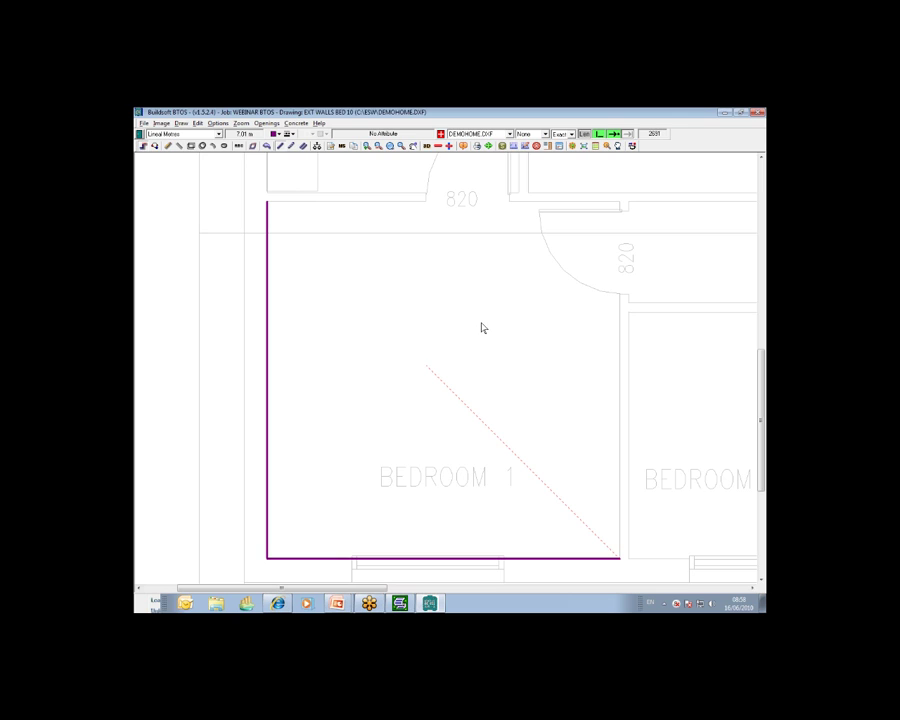
key(Escape)
click(403, 148)
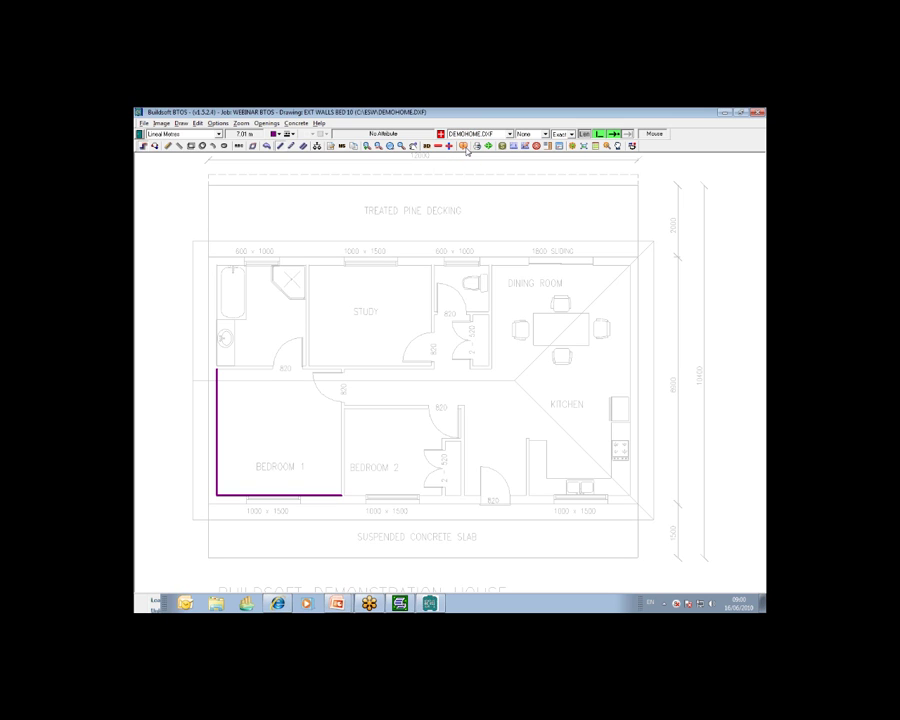
Step: Rename the 7.01 m shape from Shape1 to 'ext walls bed 1' and accept Shape Results
click(462, 146)
click(372, 306)
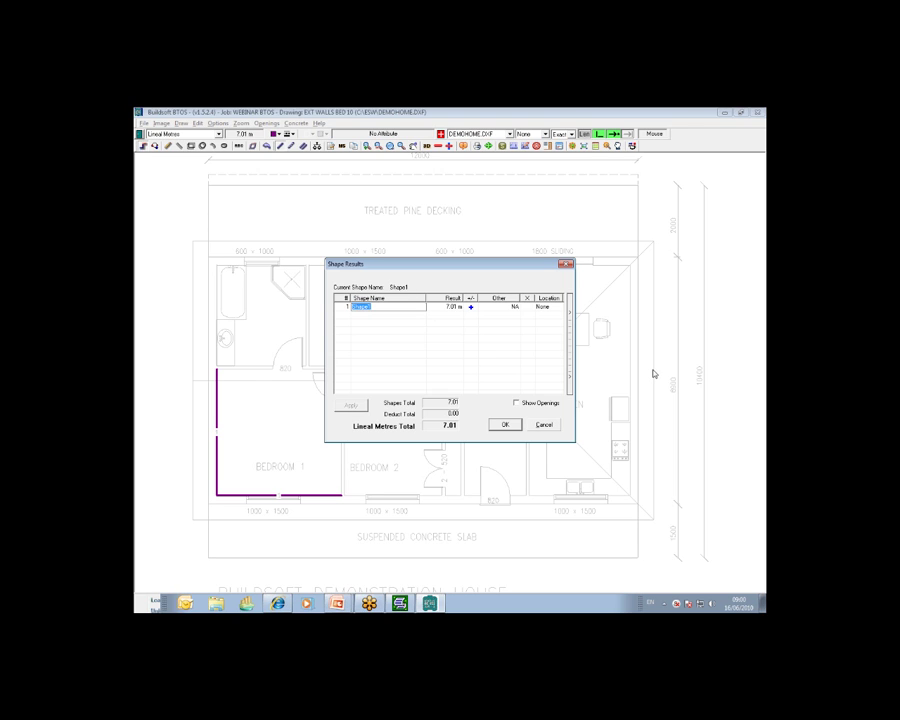
text(ext walls bed 1)
key(Return)
drag(572, 333, 684, 333)
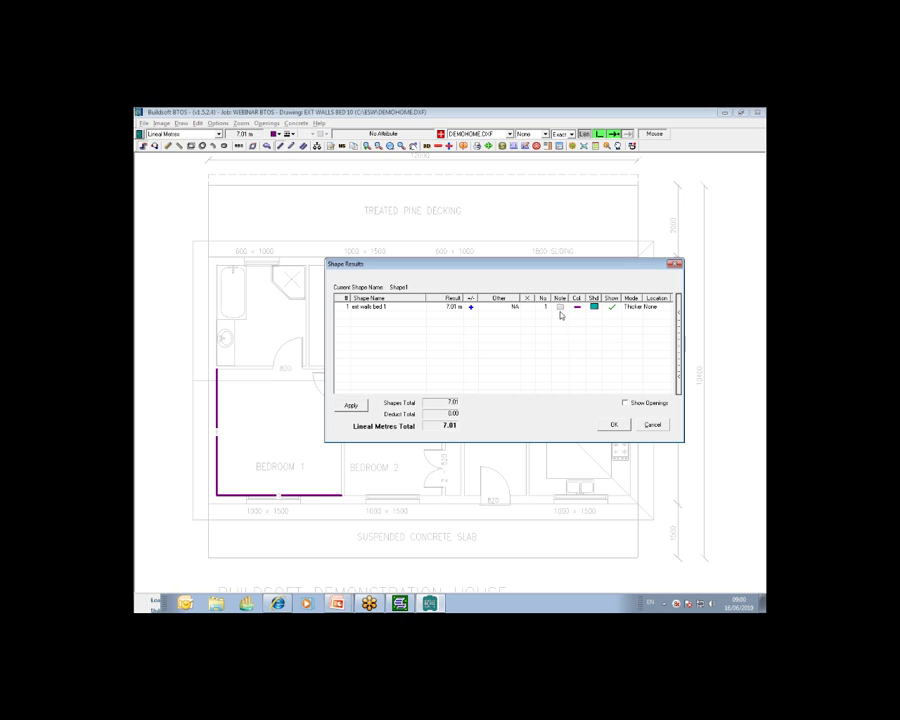
click(614, 424)
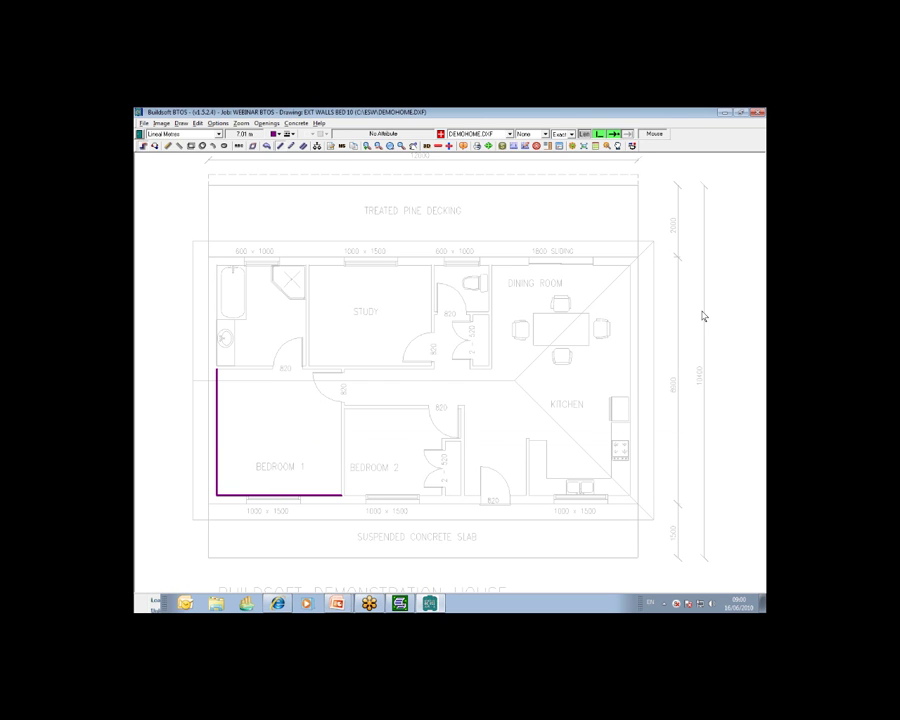
Step: Label the two traced Bedroom 1 wall segments with their lengths
click(515, 146)
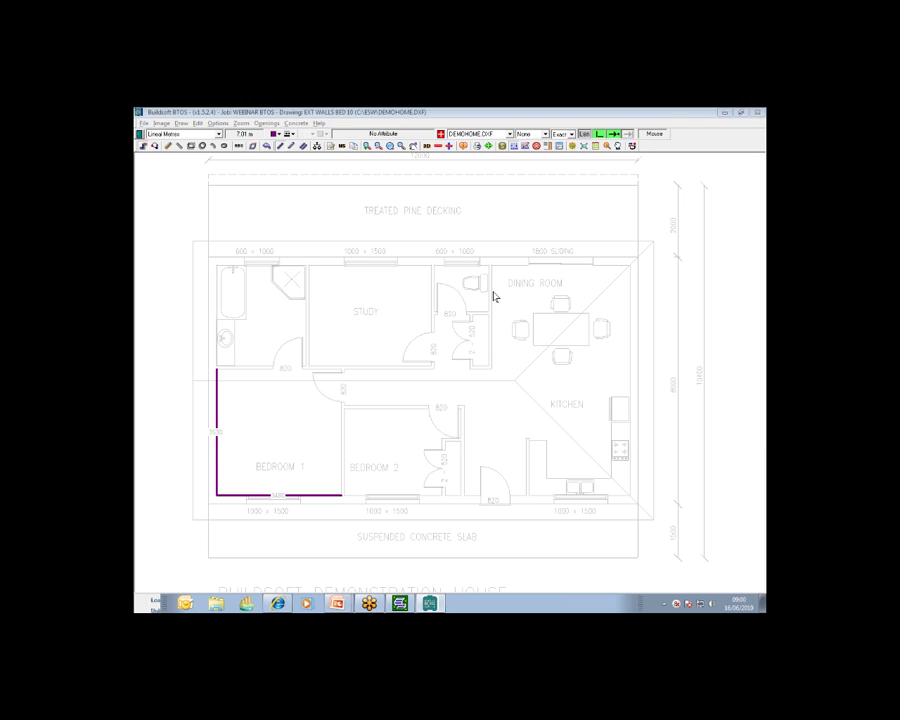
click(214, 433)
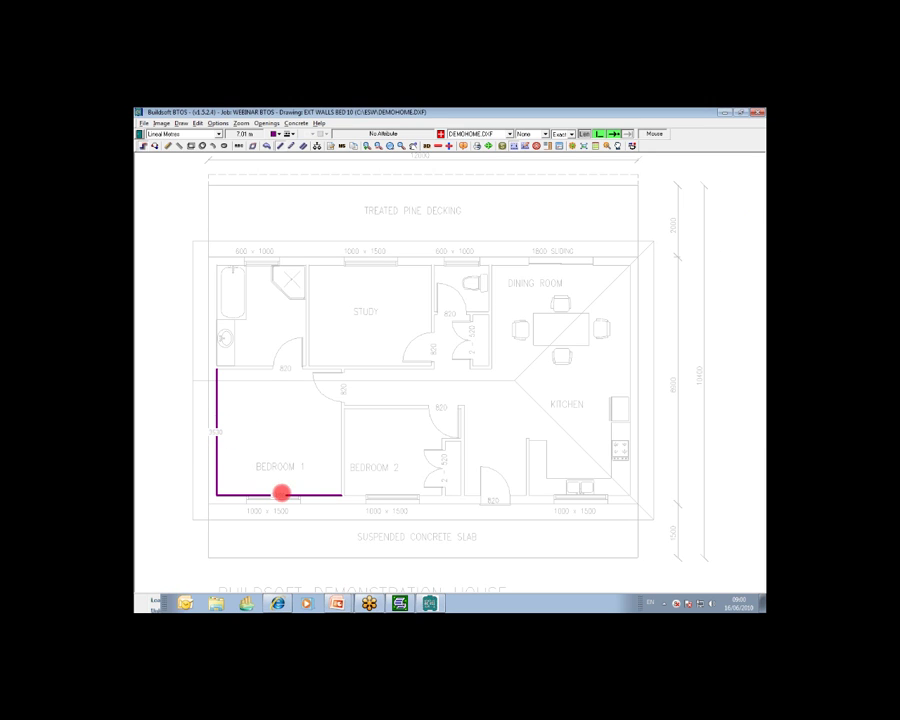
click(282, 497)
click(150, 140)
click(160, 154)
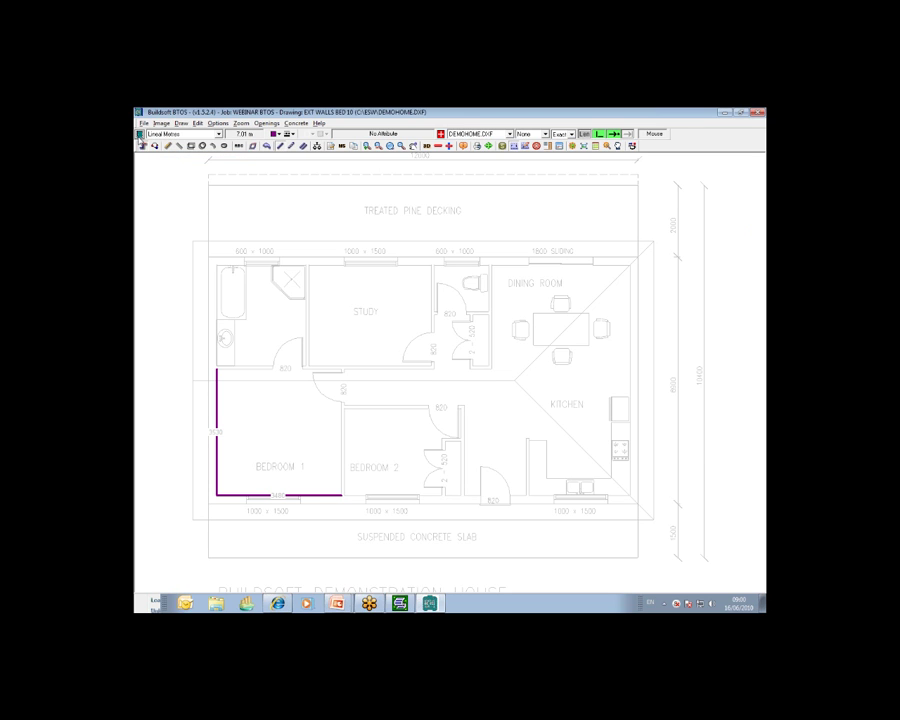
Step: Close BTOS, review row 1's Factor formula and the row 2 Length, then reopen BTOS for a single value
click(140, 134)
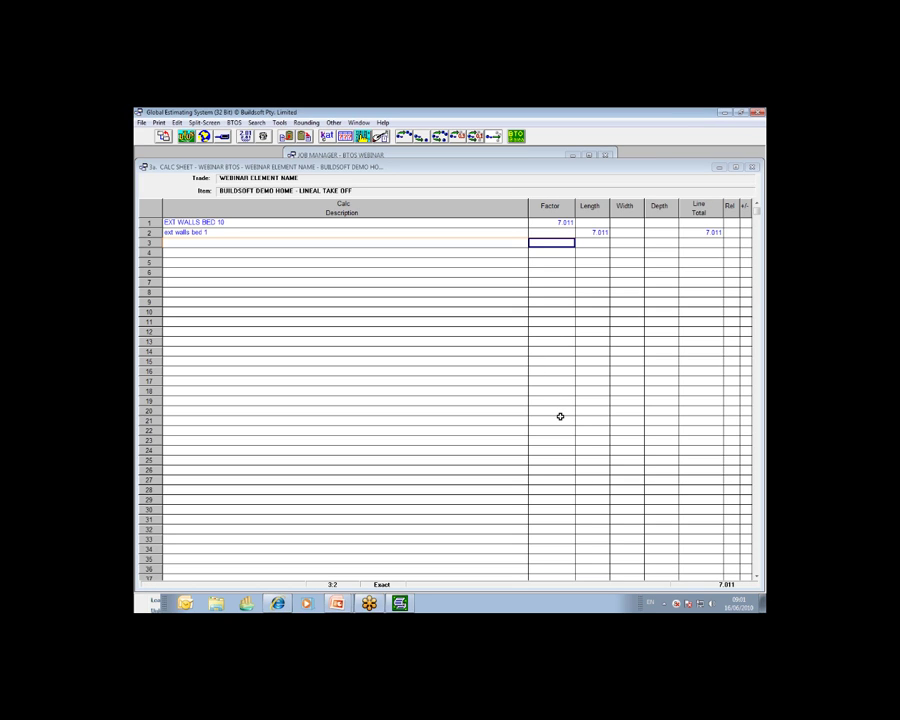
click(559, 222)
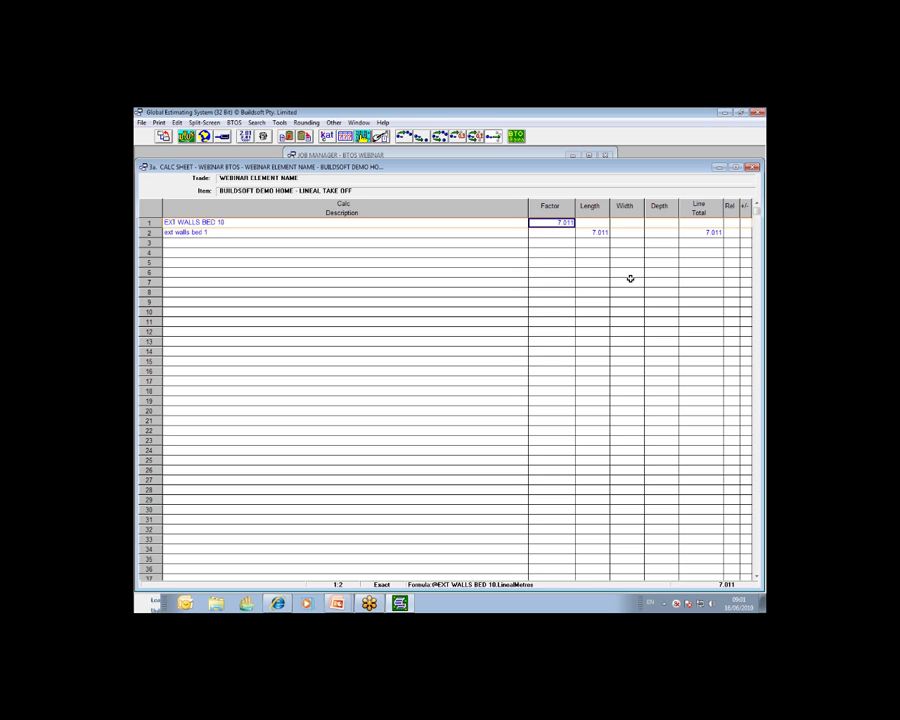
click(597, 232)
click(563, 222)
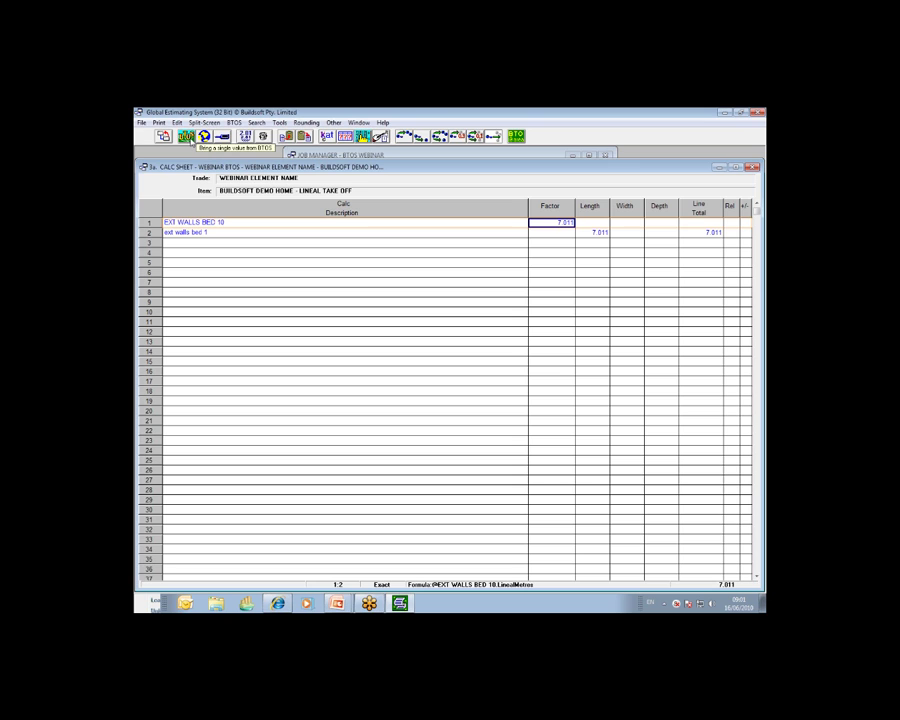
click(192, 137)
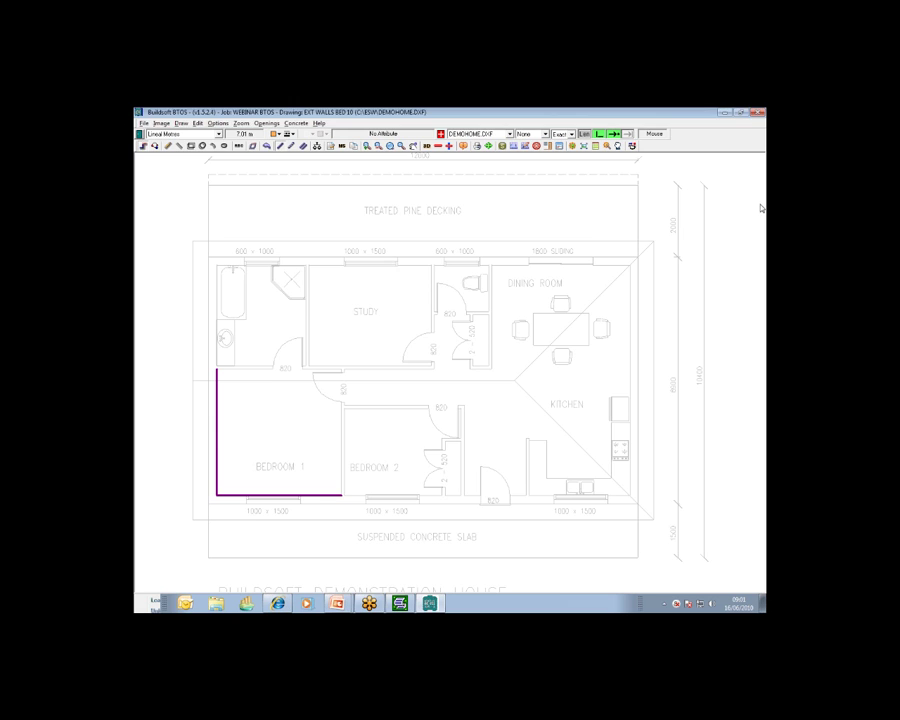
Step: Send Bedroom 1's wall lengths, 3.530 and 3.480, to the calc sheet as lineal values
click(729, 242)
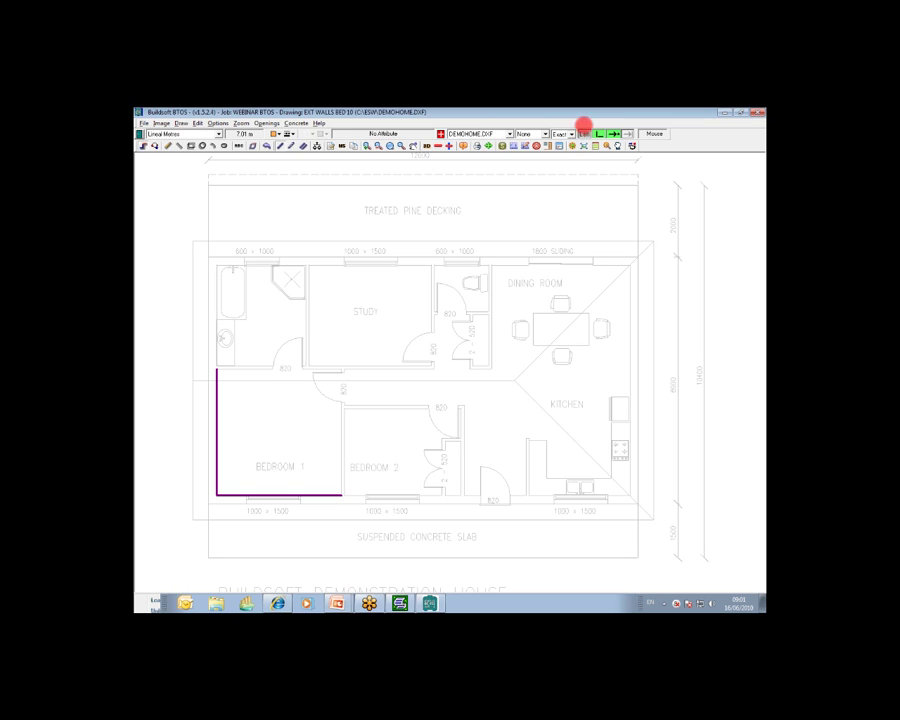
click(582, 133)
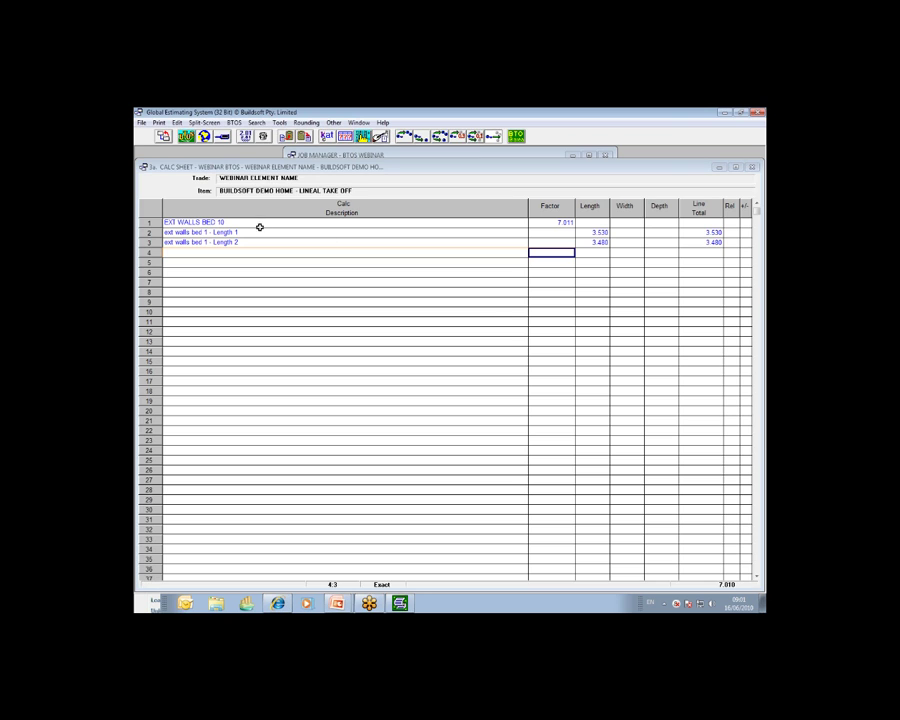
Step: Check the 3.480 wall length and row 1's Factor formula, then save and close the calc sheet
click(259, 240)
click(598, 242)
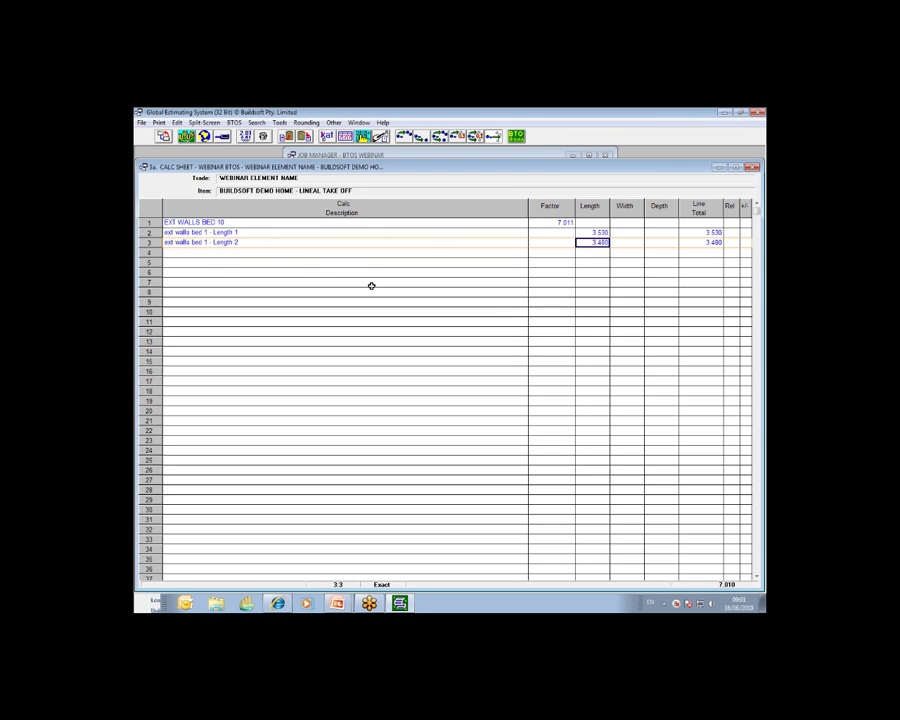
click(537, 222)
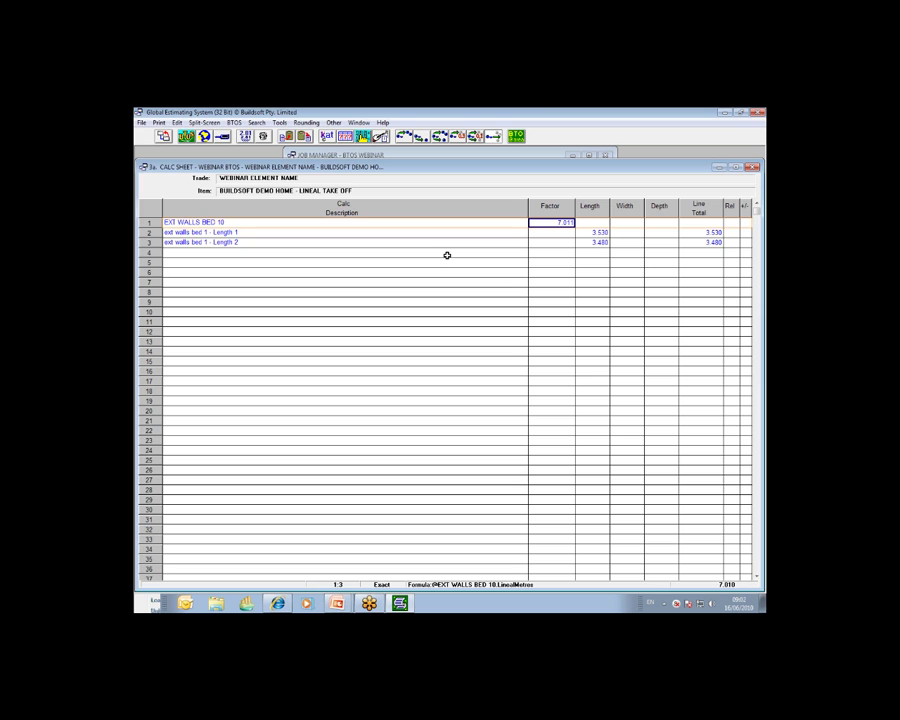
click(165, 138)
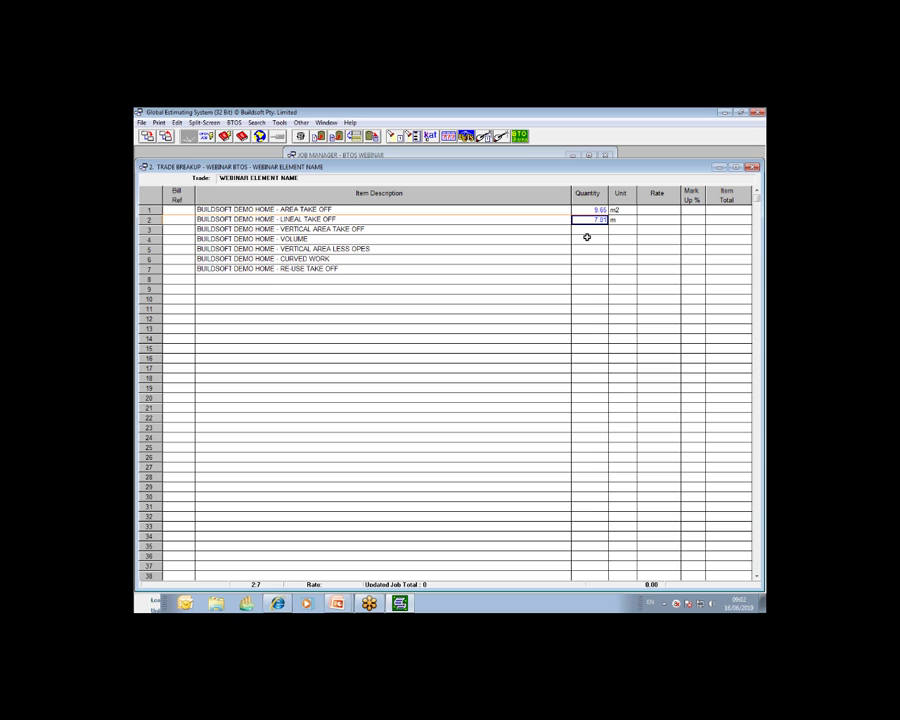
Step: Commit the 7.01 m lineal quantity and open the Vertical Area Take Off calc sheet
key(Return)
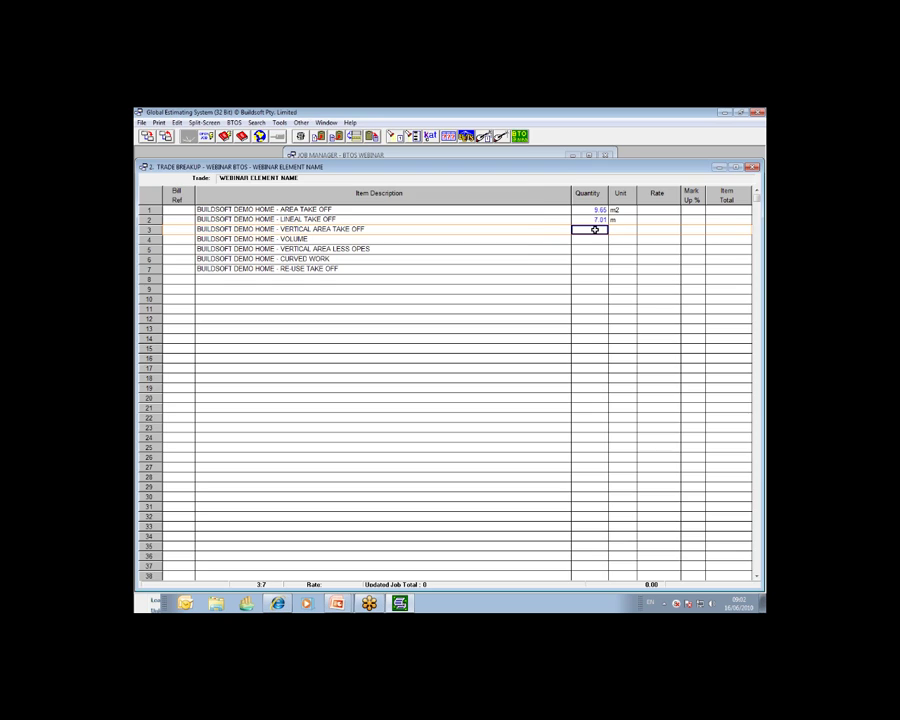
double_click(595, 229)
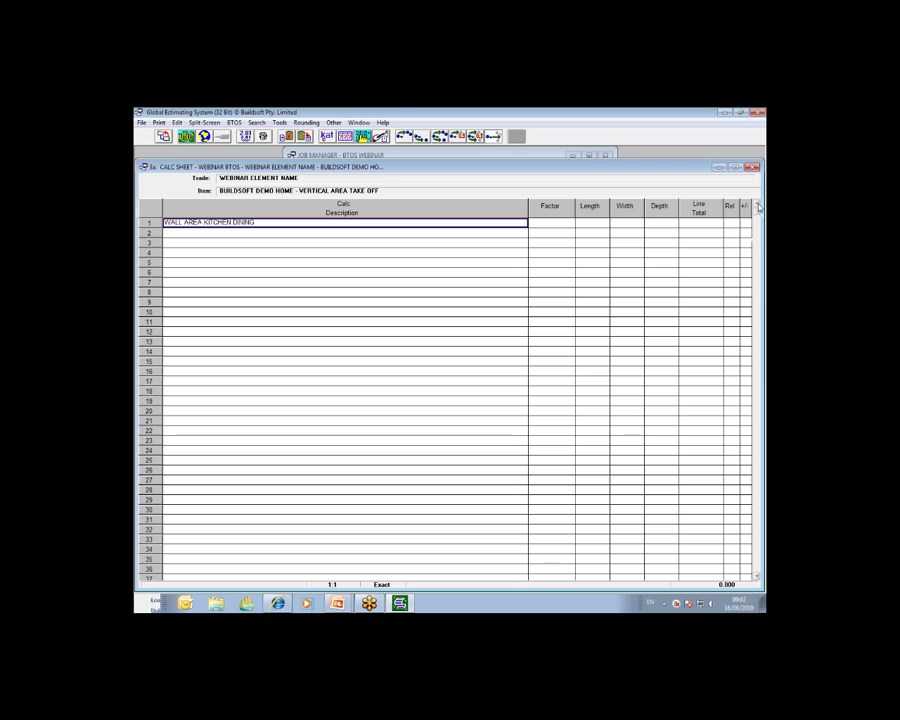
Step: With row 1 selected, request a single BTOS value and confirm creating a new drawing
click(722, 241)
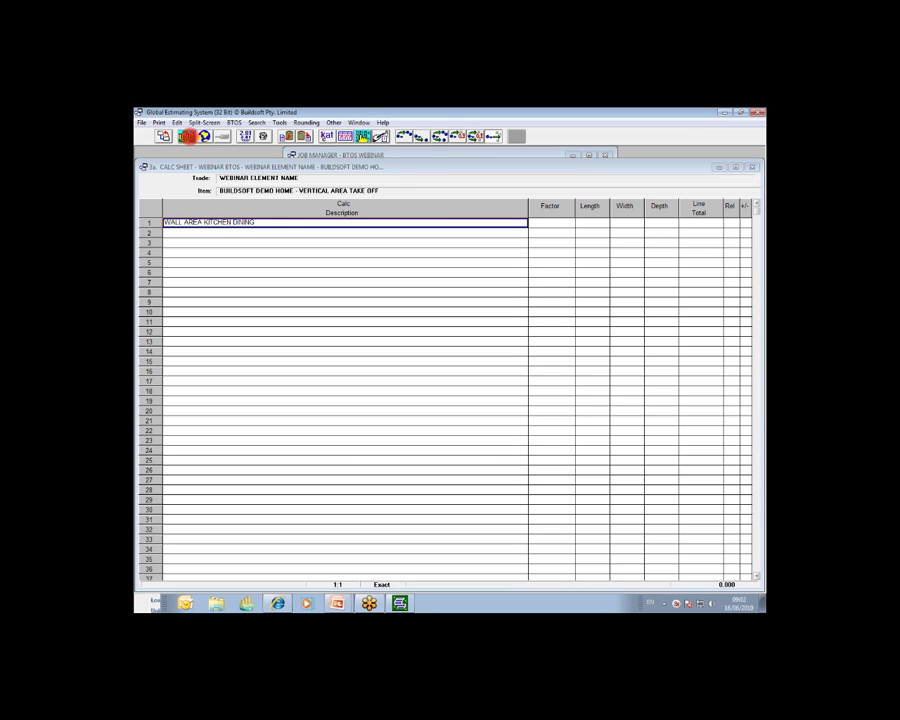
click(187, 137)
click(204, 155)
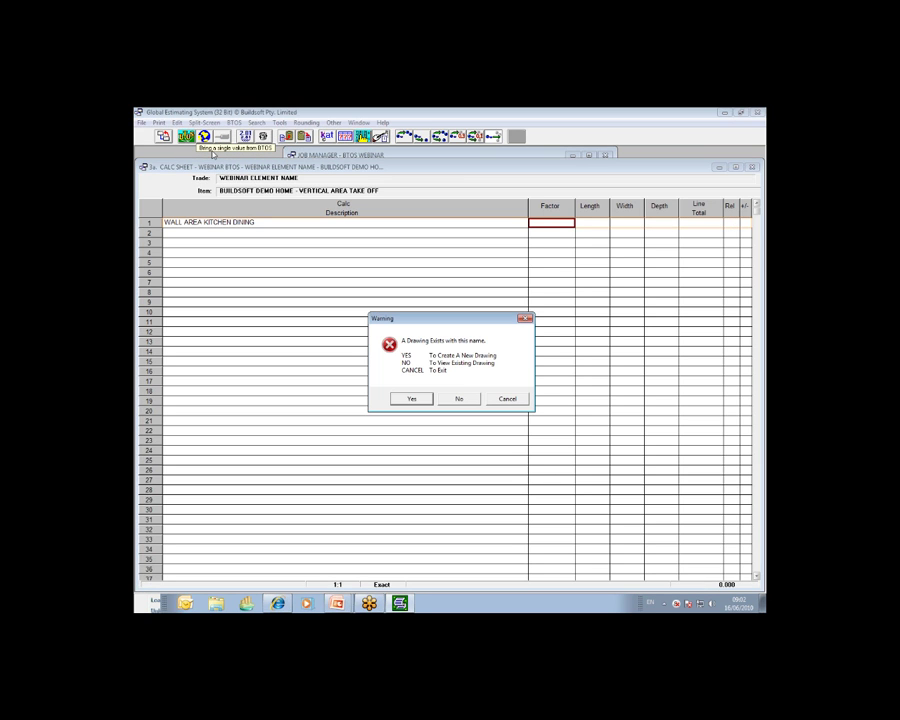
click(411, 399)
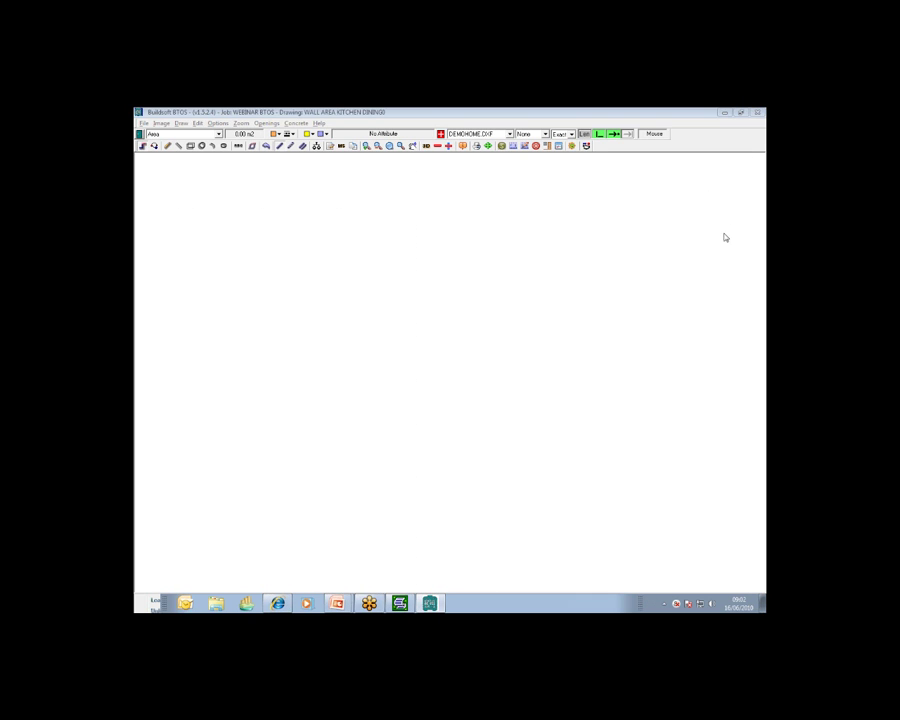
Step: Set the WALL AREA KITCHEN DINING0 drawing to Vertical Area with a 2400 mm wall height
click(400, 213)
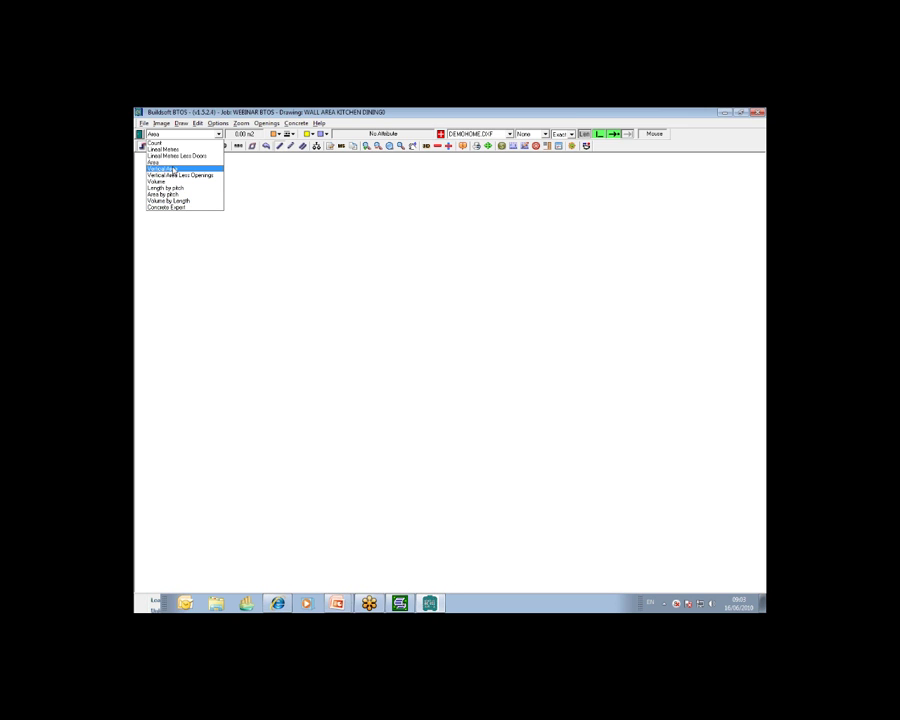
click(170, 168)
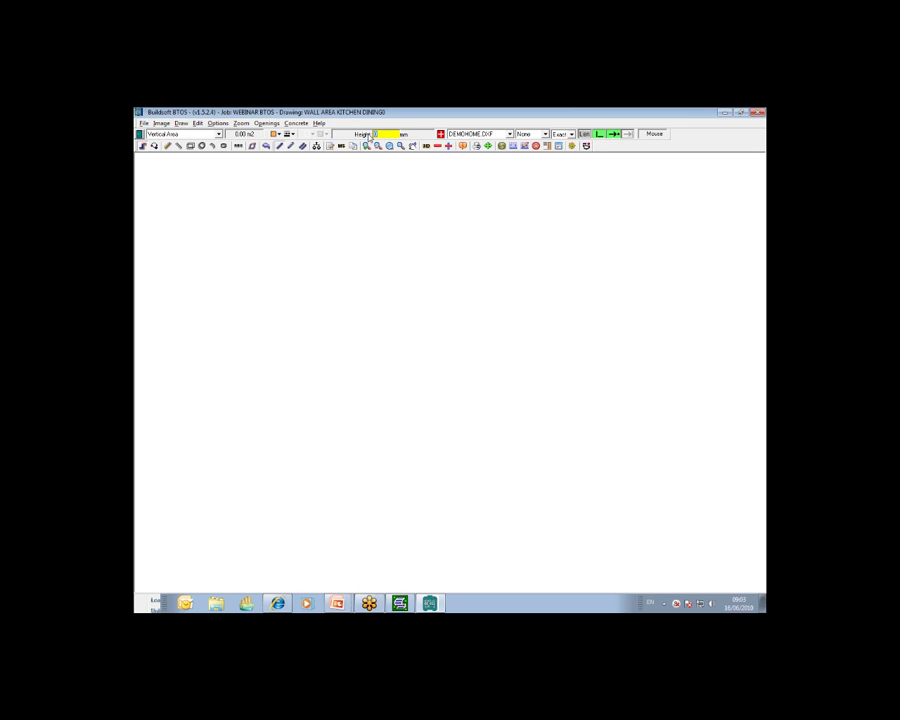
click(372, 134)
text(2400)
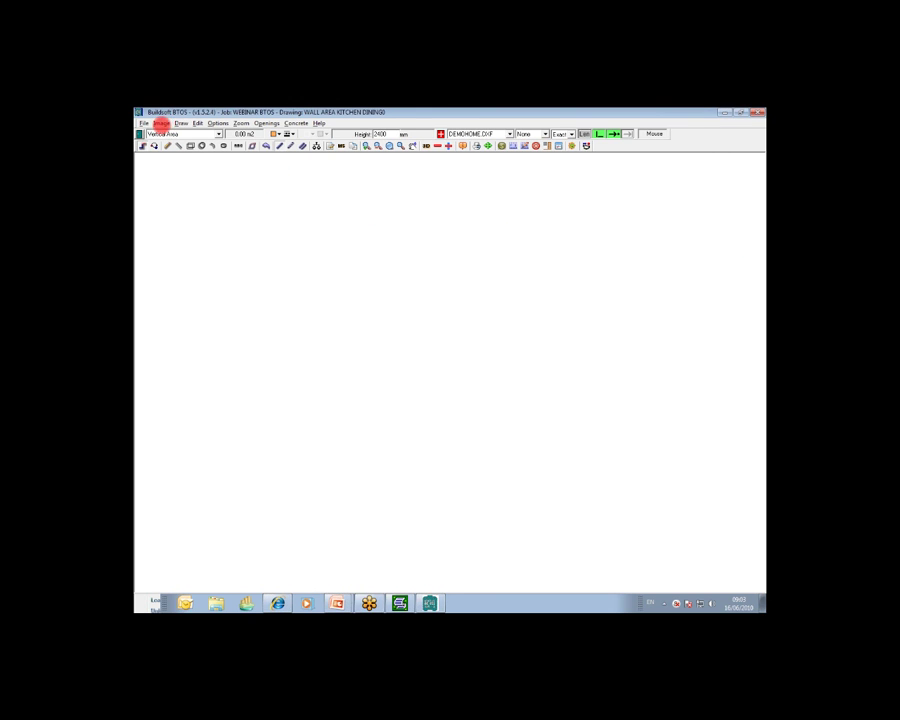
Step: Load the DEMOHOME.DXF floor plan from the Load Image List into the drawing
right_click(166, 136)
click(161, 123)
click(161, 123)
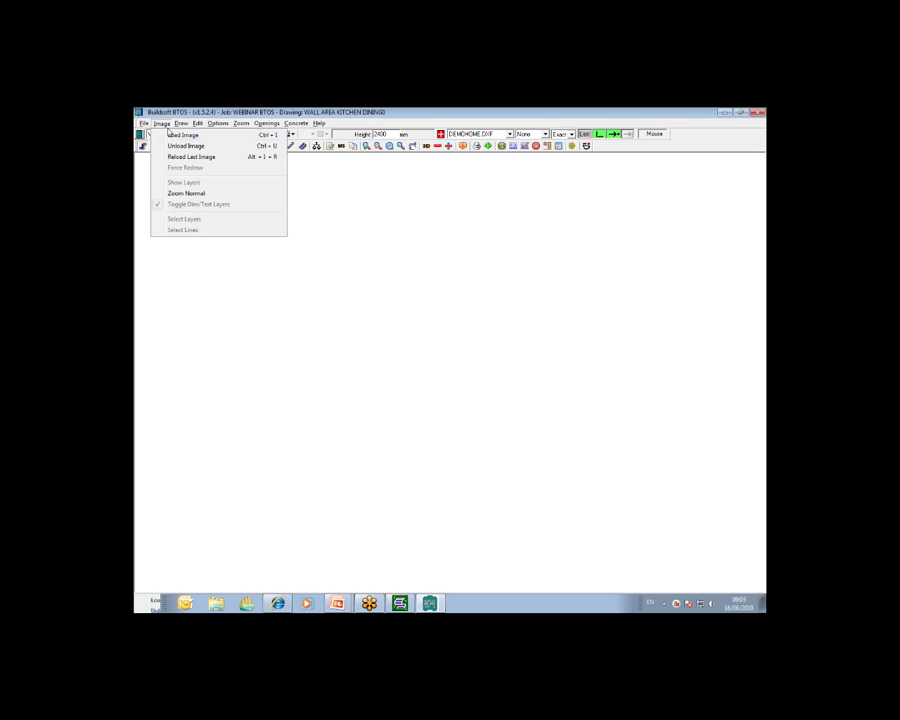
click(171, 136)
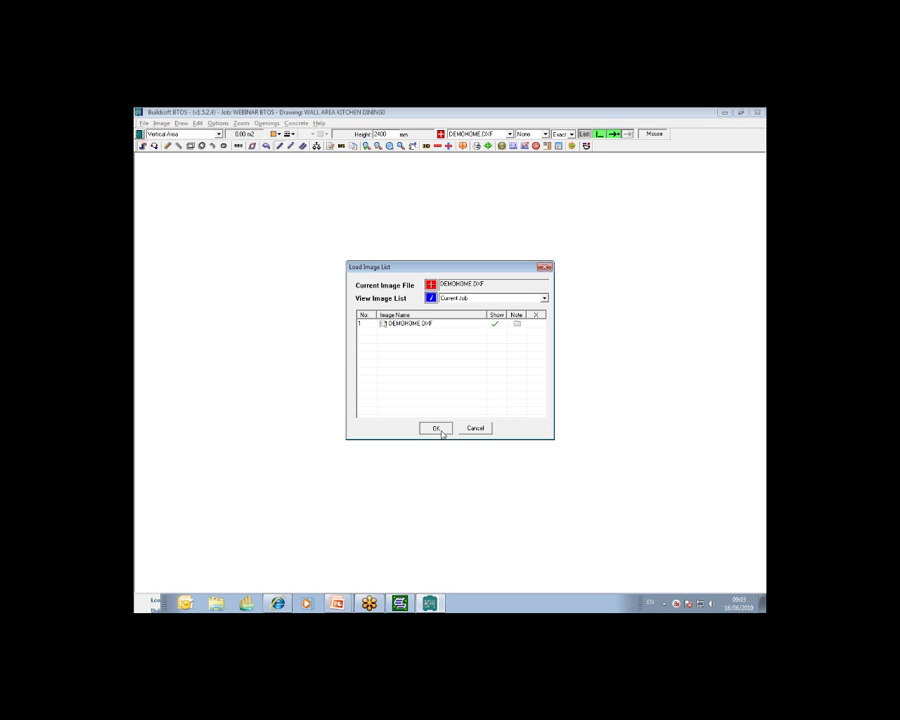
click(439, 431)
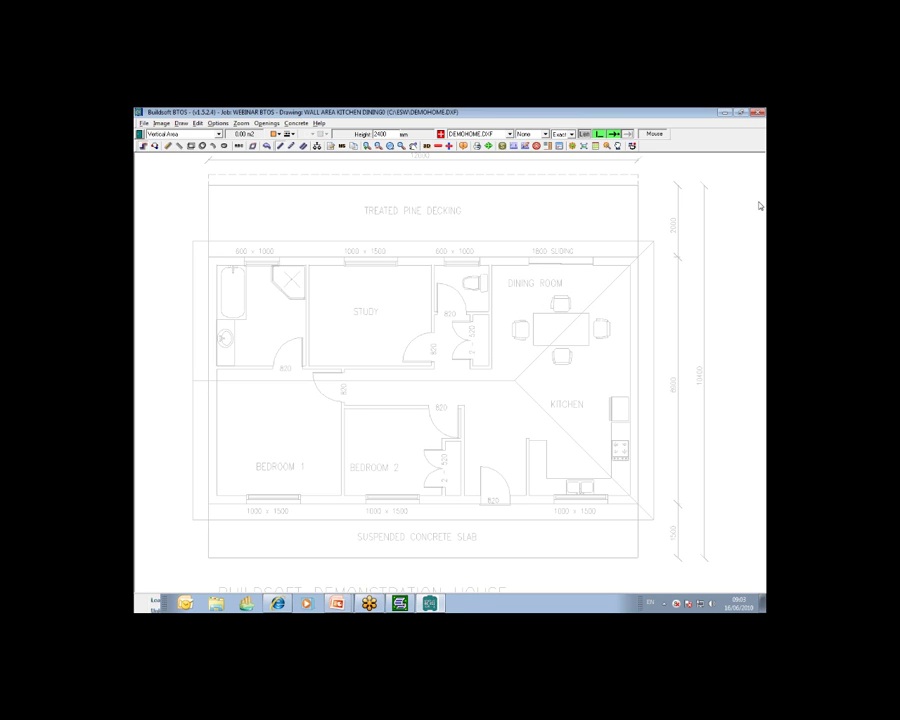
click(381, 146)
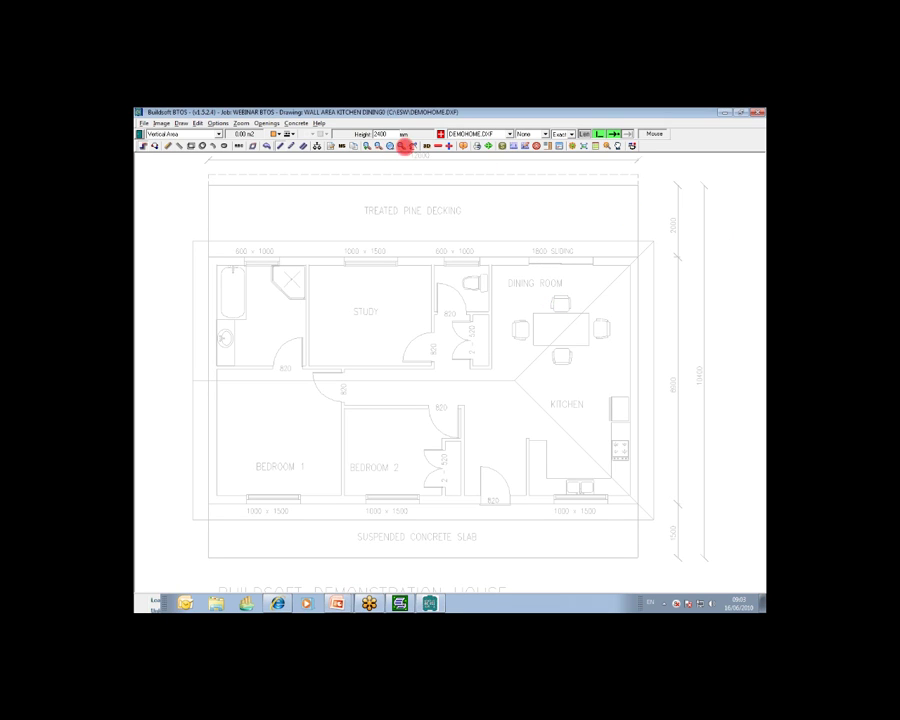